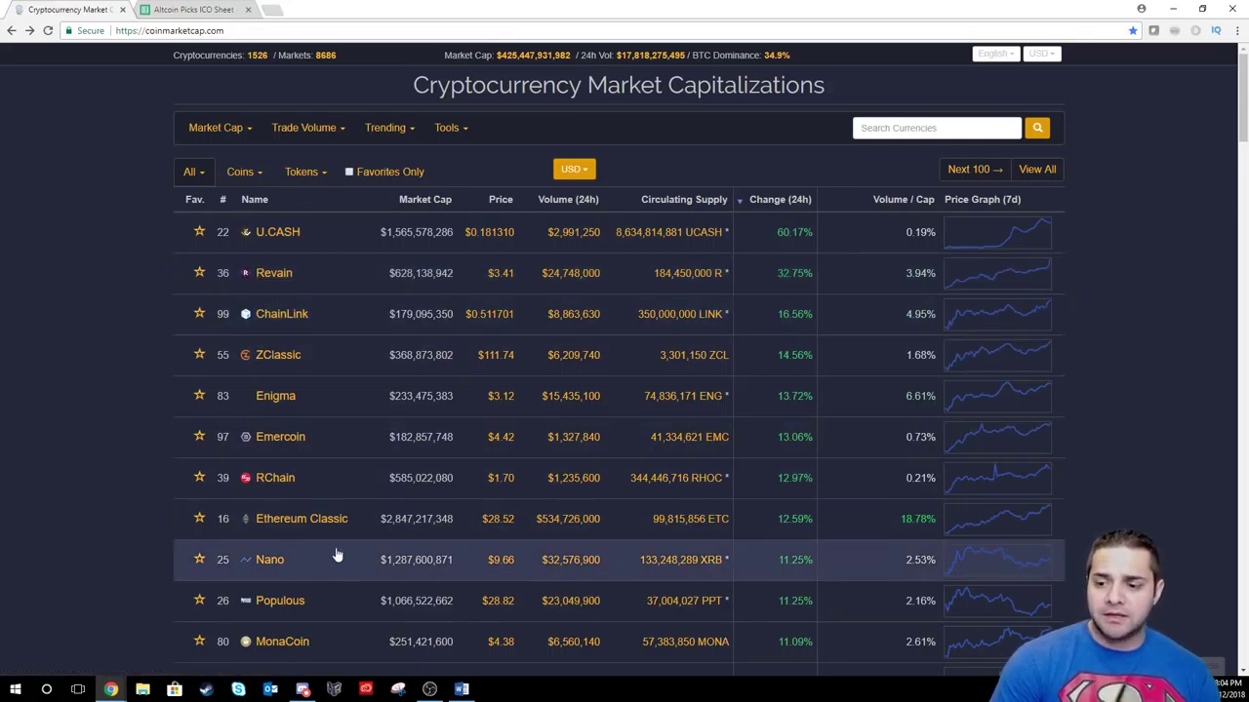
Show the next 100 cryptocurrencies on CoinMarketCap, sort them by 24-hour change from highest to lowest, and review the leading gainers.
click(971, 168)
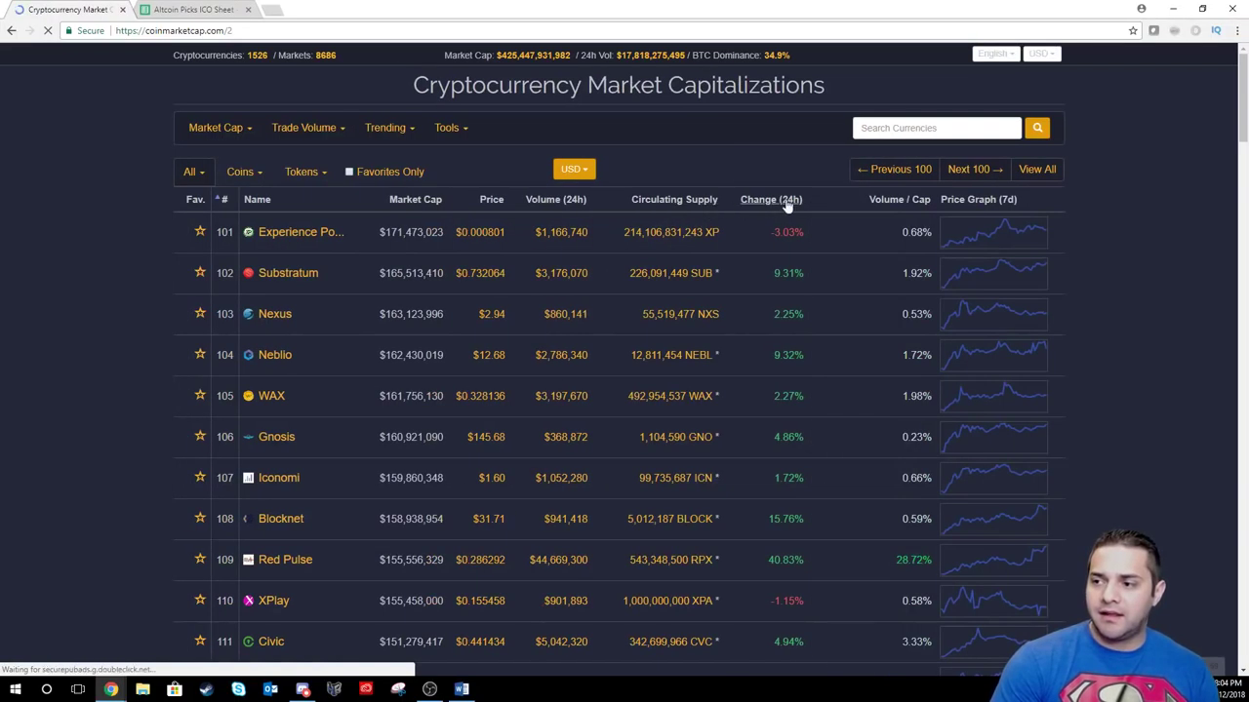
click(785, 200)
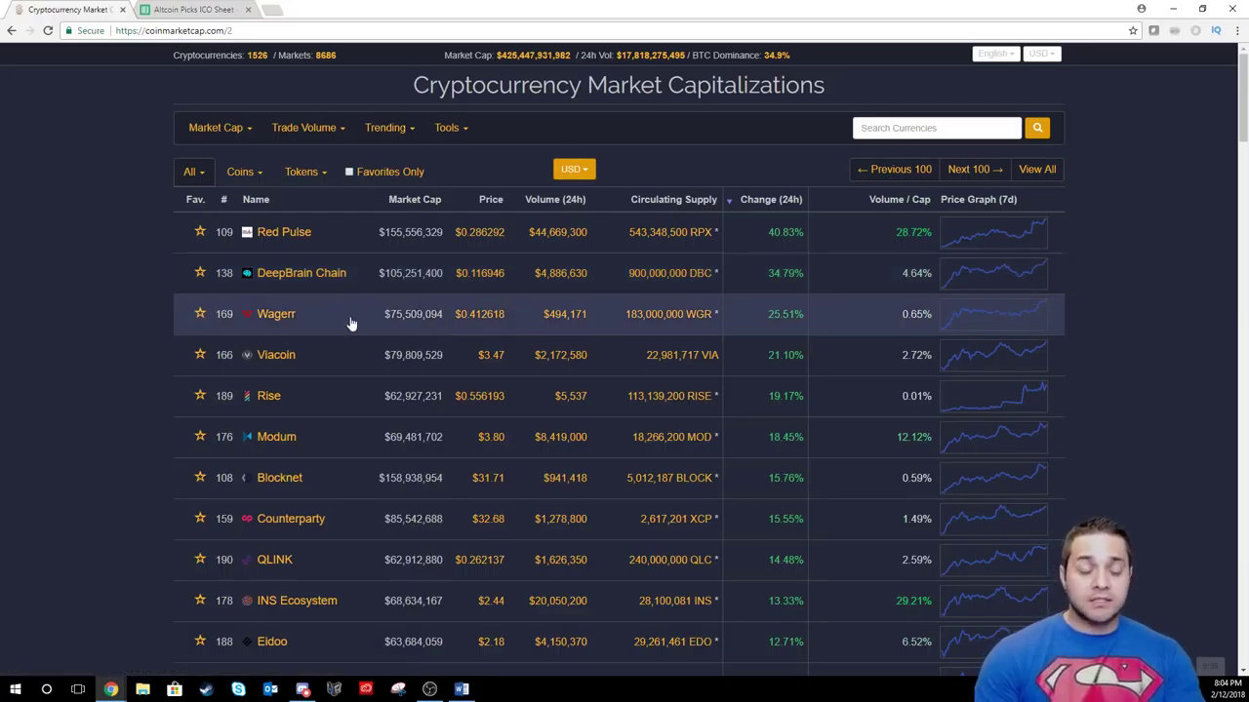
scroll(302, 390, down, 3)
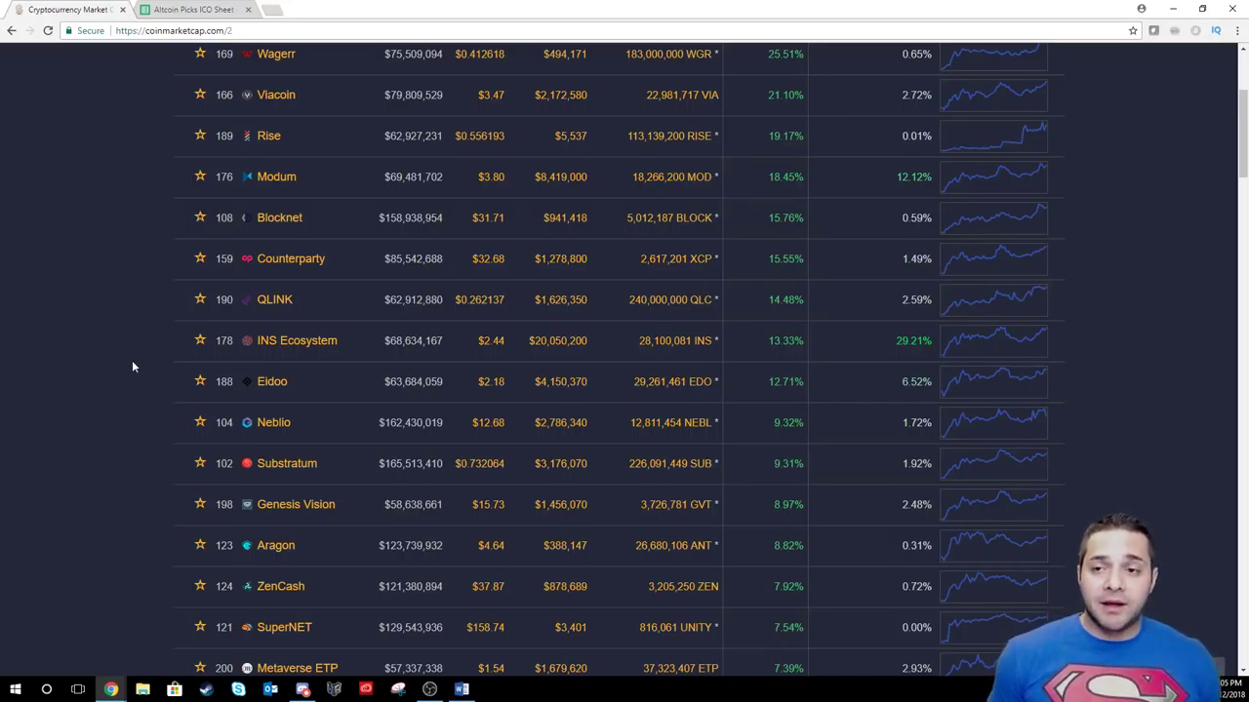
scroll(161, 136, up, 3)
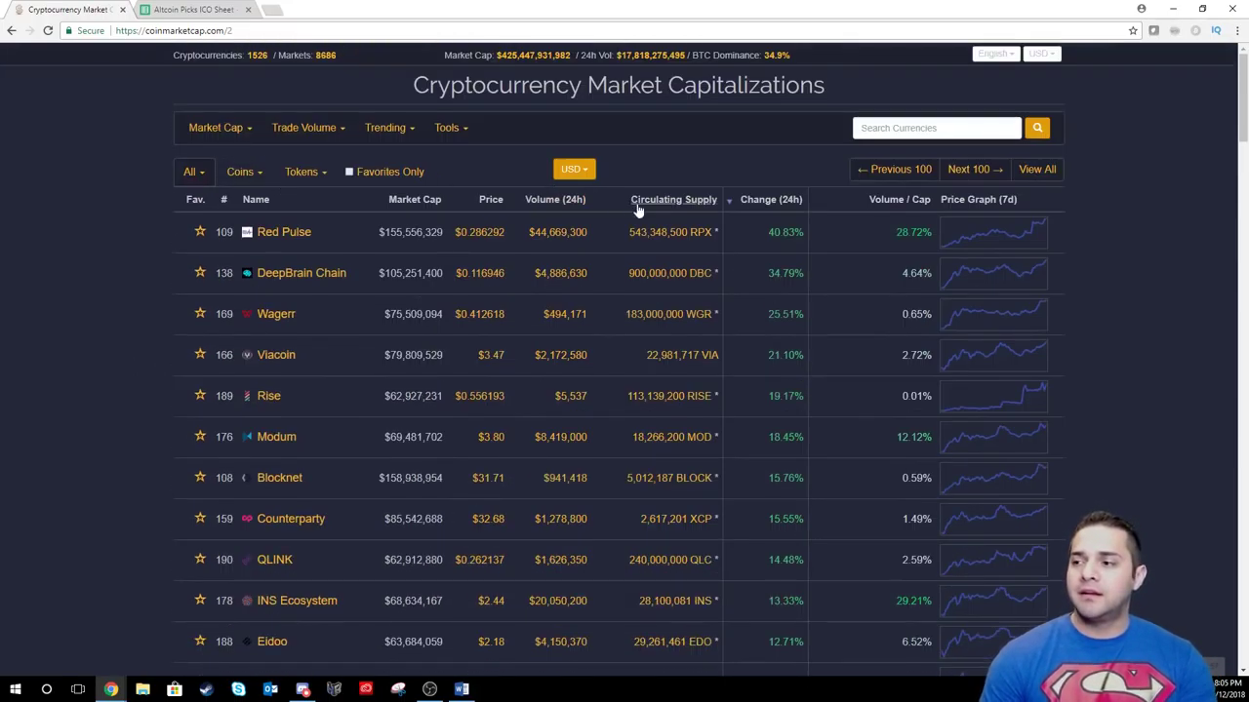
Switch to the Altcoin Picks ICO Sheet and display its Completed ICOs sheet from the Score column onward.
click(185, 7)
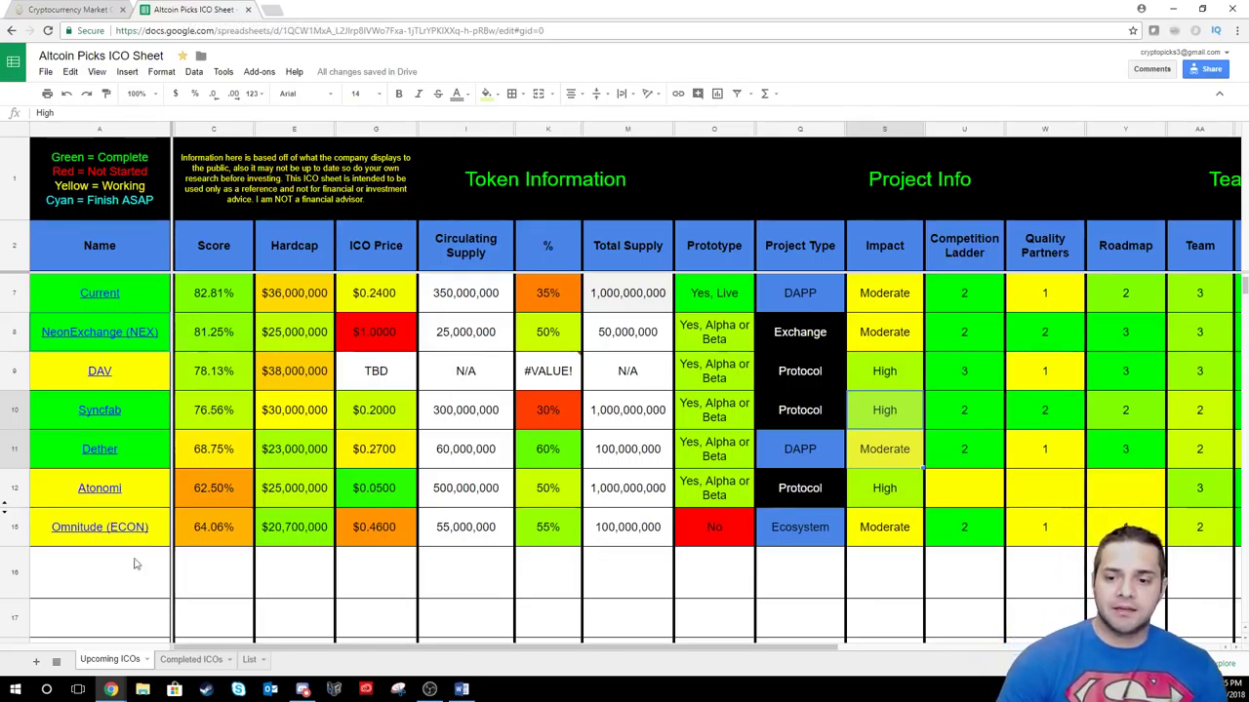
click(187, 659)
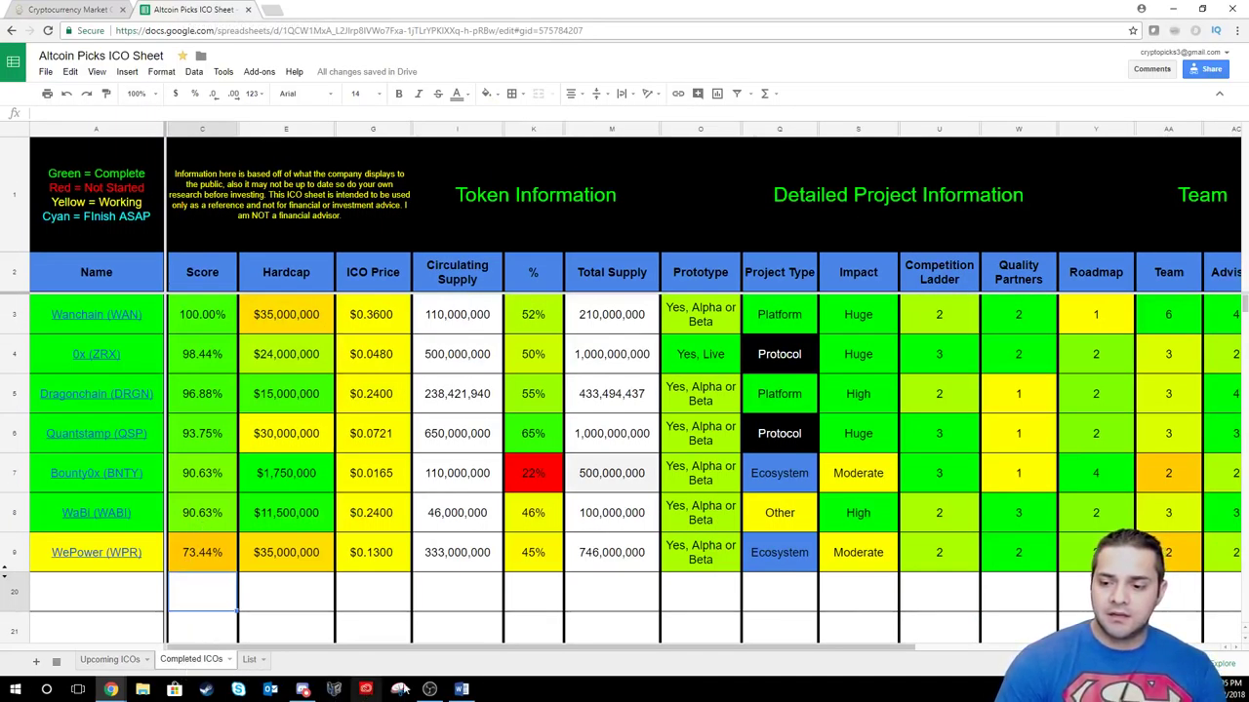
mouse_move(111, 689)
mouse_move(86, 661)
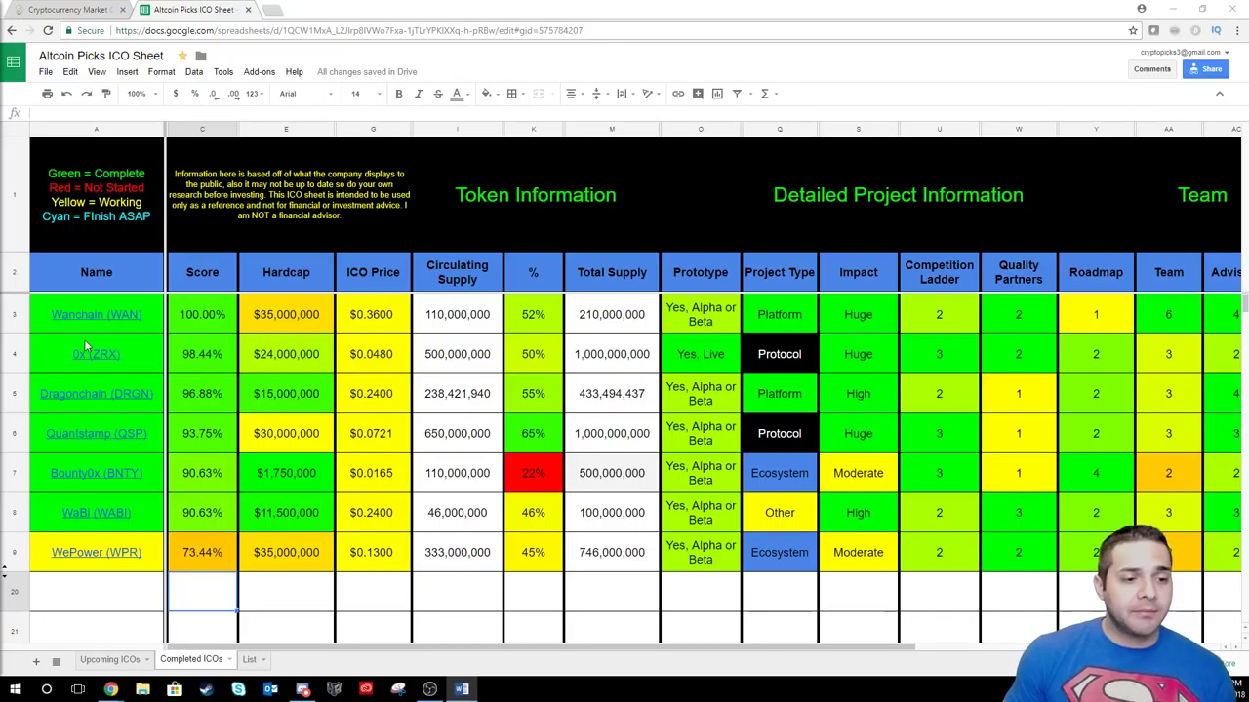
mouse_move(84, 346)
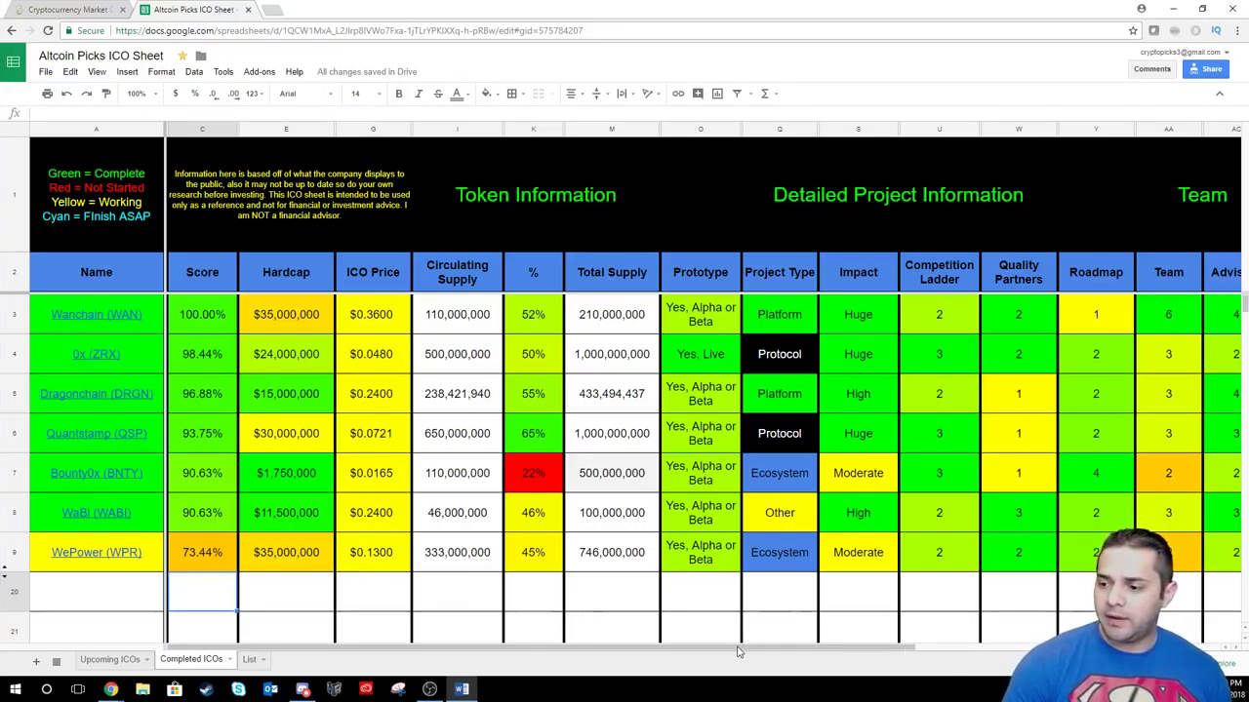
drag(739, 649, 504, 644)
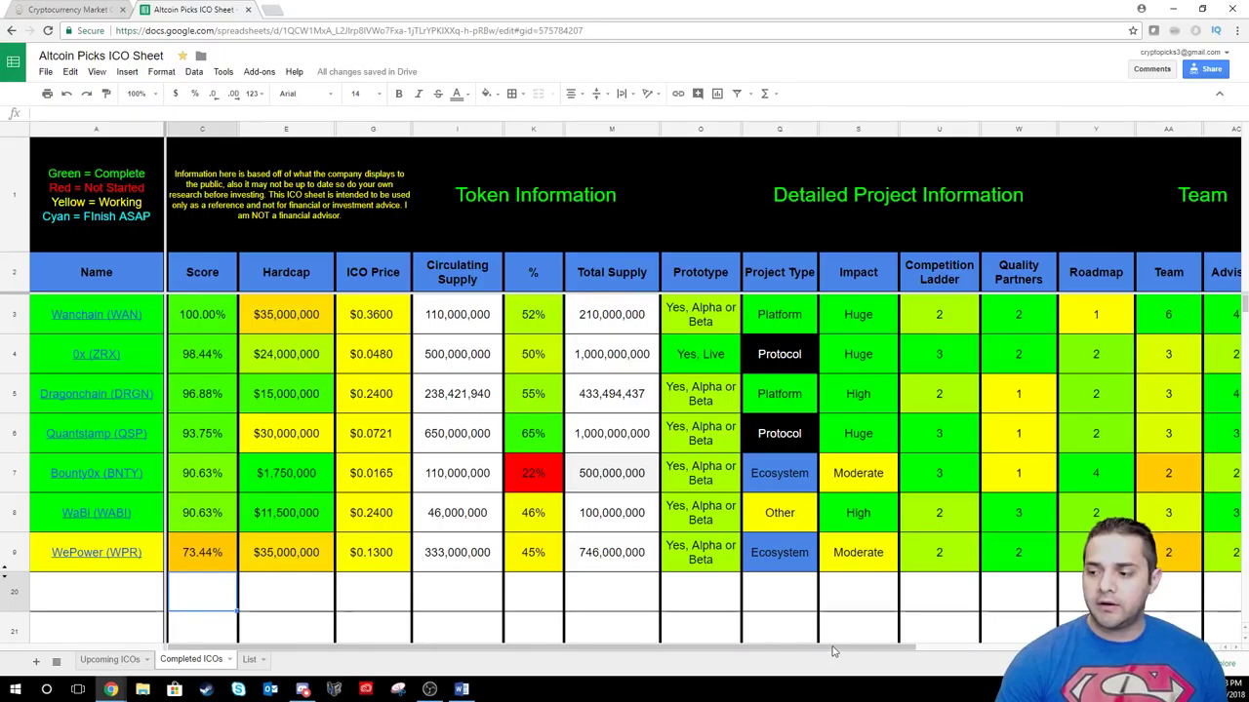
Examine the completed ICOs across the token, project, team, participation and community hype columns, returning to their scores.
scroll(890, 656, right, 1)
scroll(889, 655, right, 3)
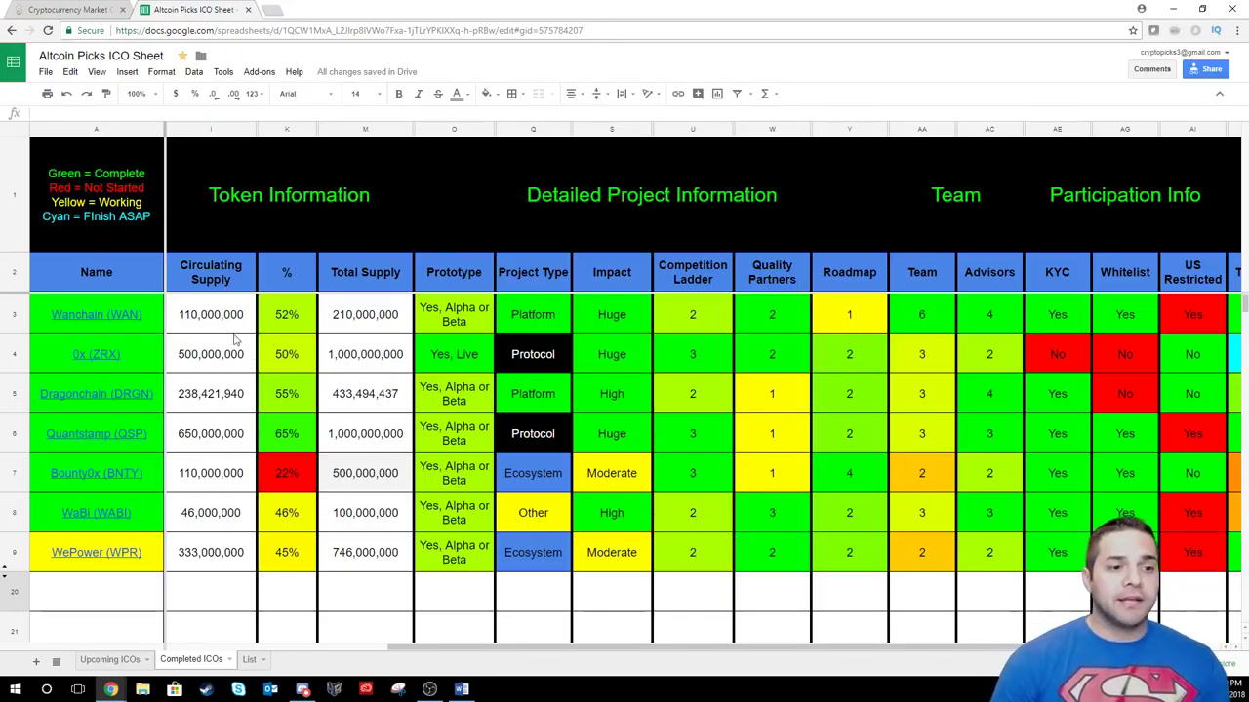
drag(874, 650, 944, 649)
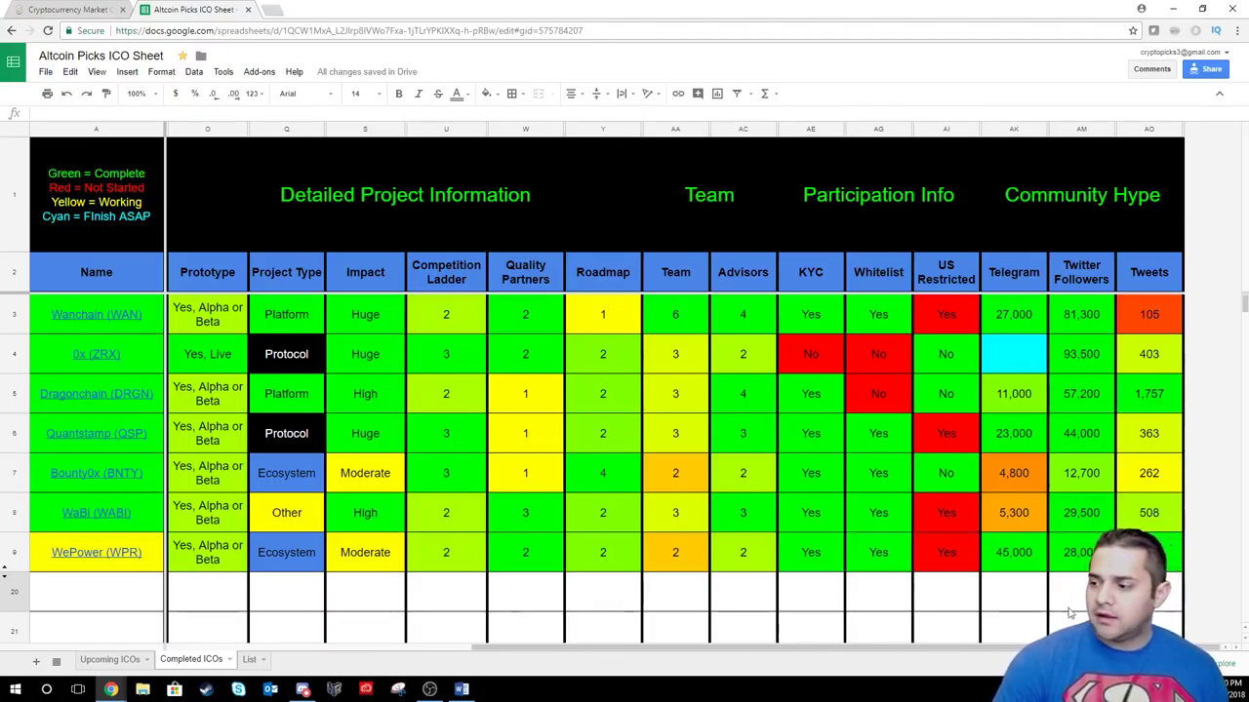
scroll(920, 540, left, 8)
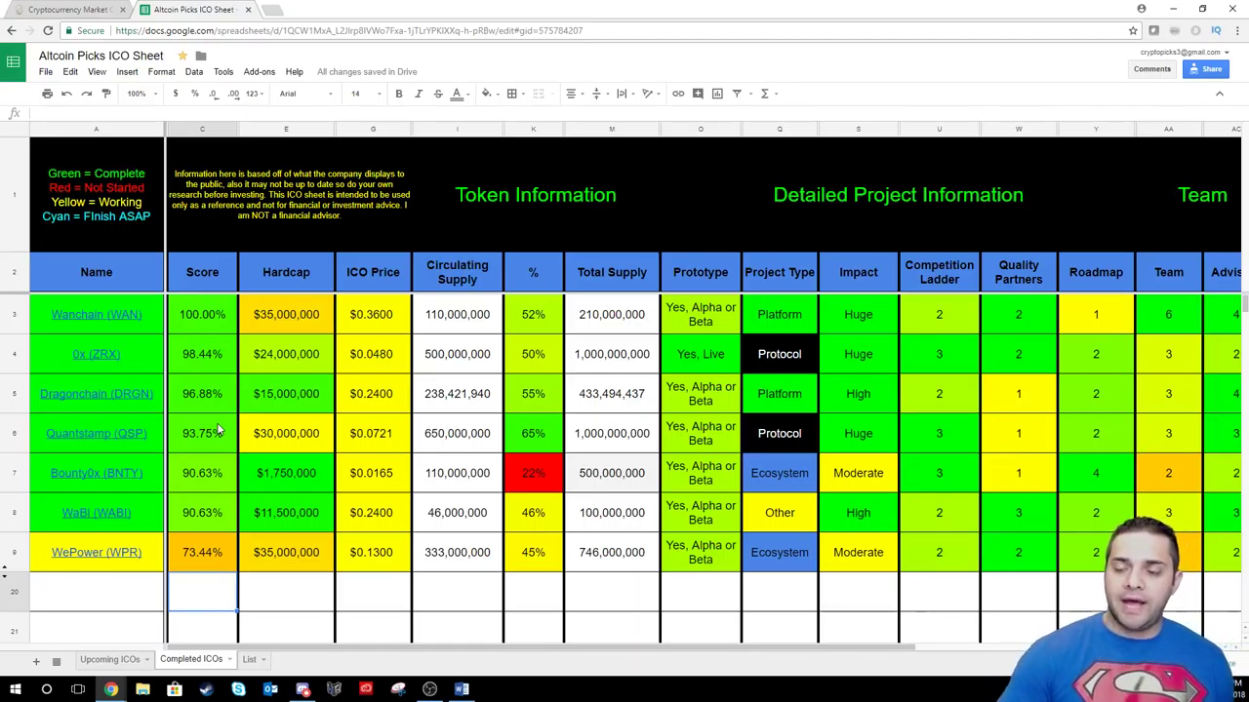
scroll(698, 656, right, 5)
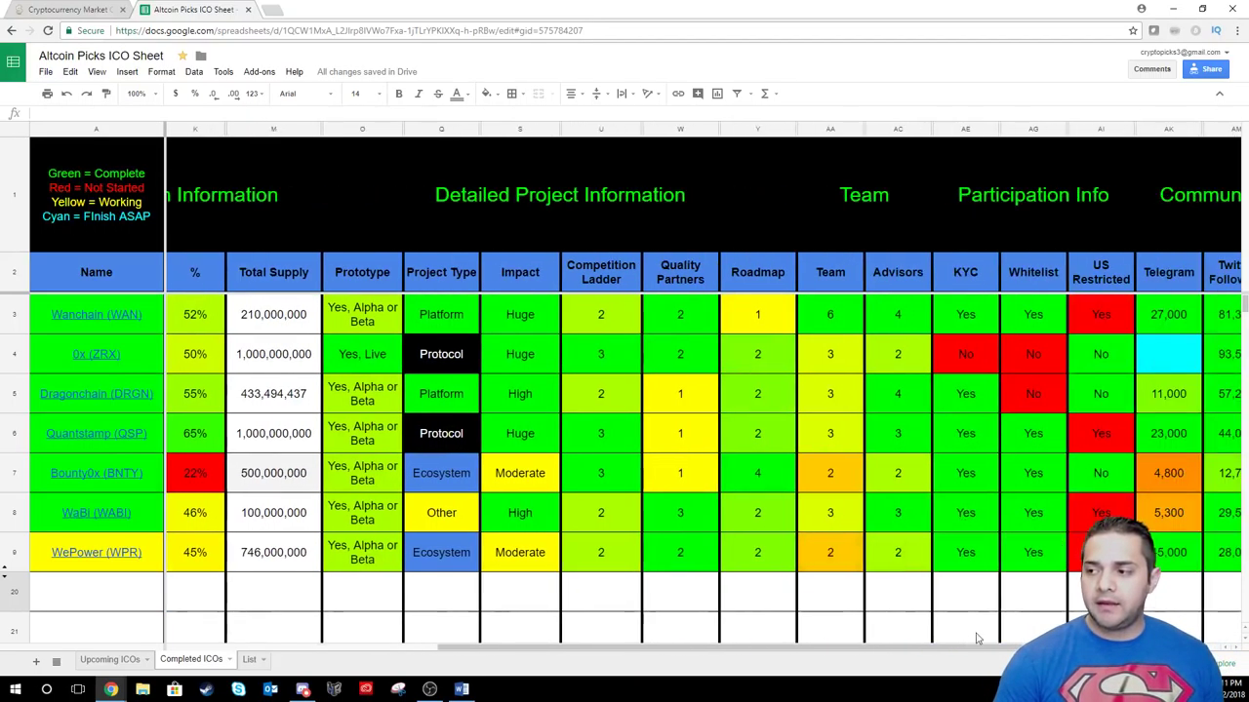
drag(993, 655, 1073, 655)
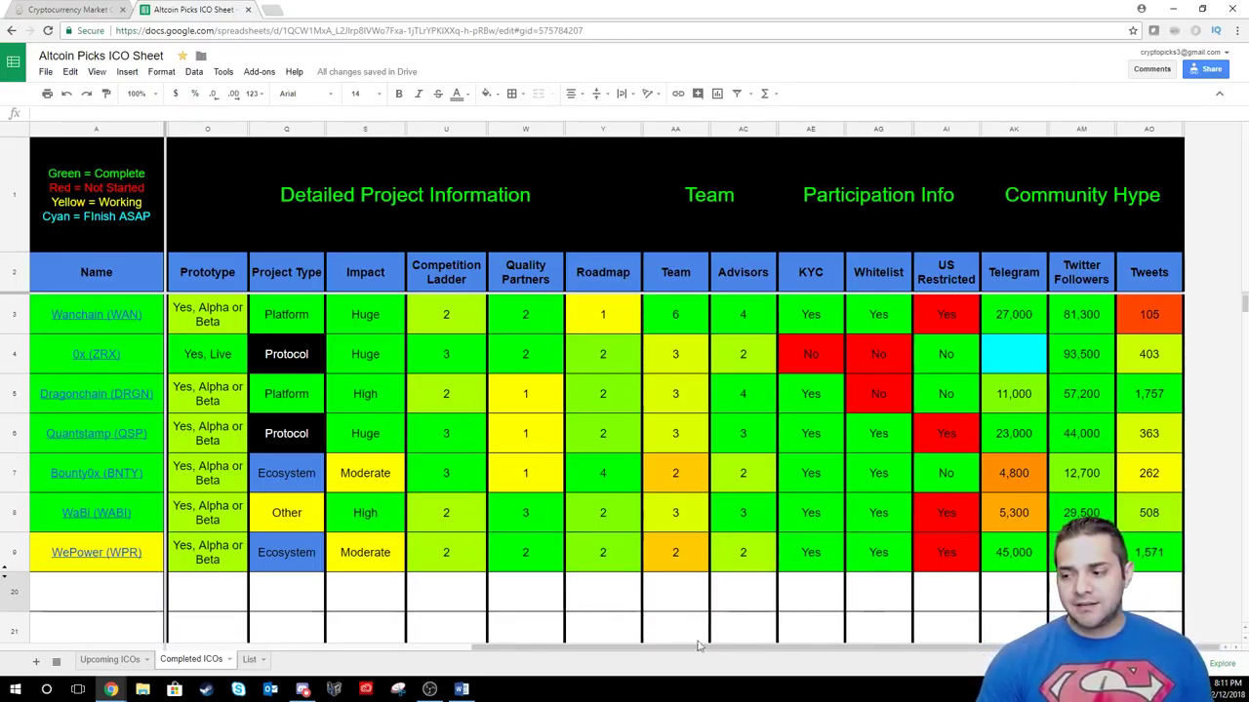
drag(707, 648, 470, 648)
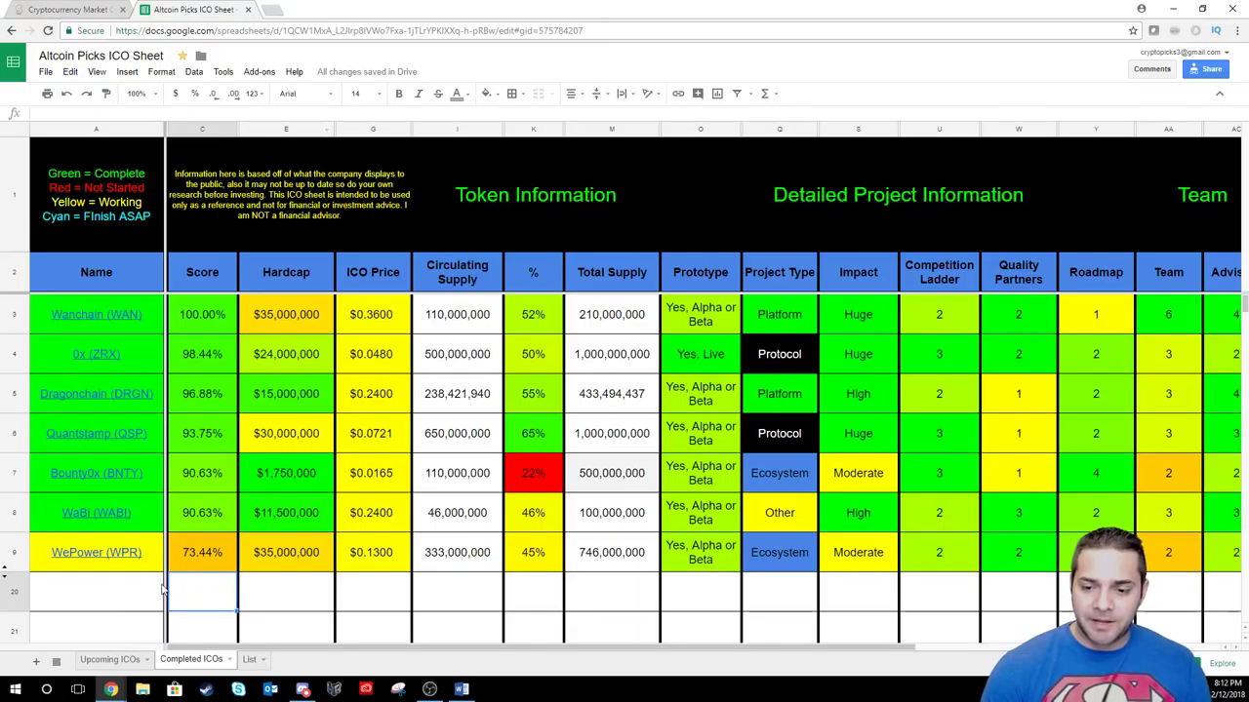
Open the Upcoming ICOs sheet and review its project, participation and date columns, then the scores from Coinvest downward.
click(110, 660)
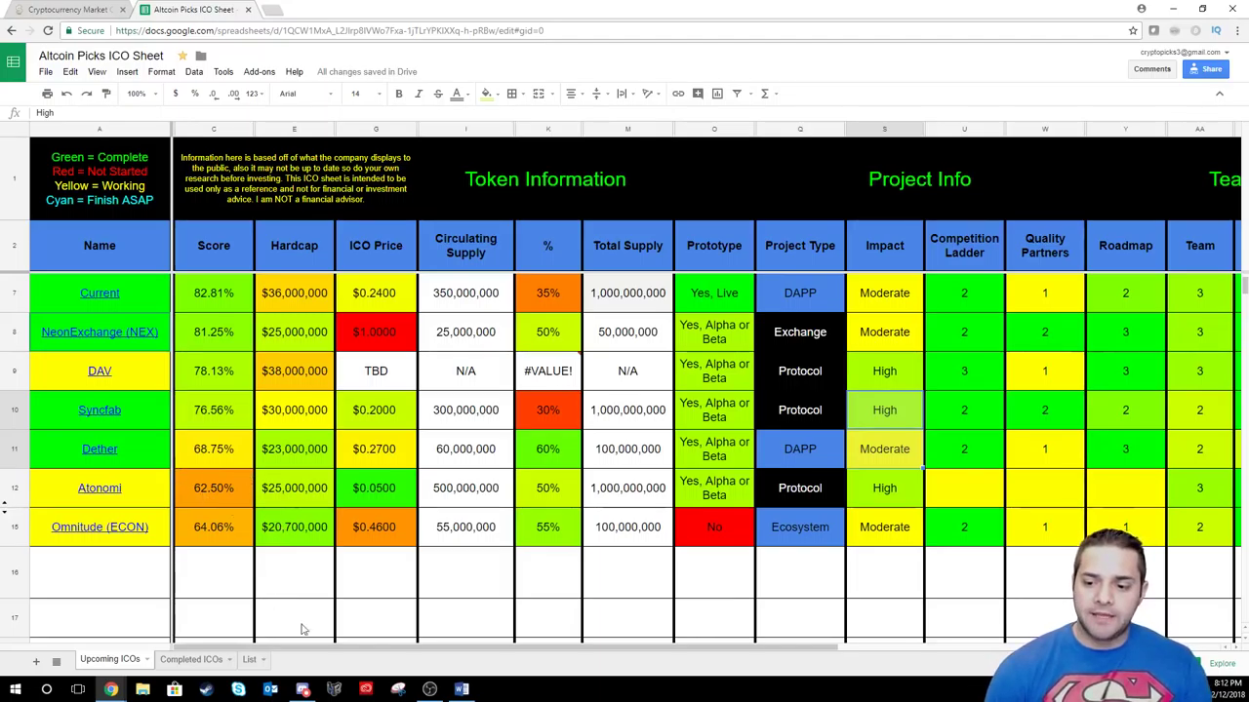
drag(314, 647, 749, 669)
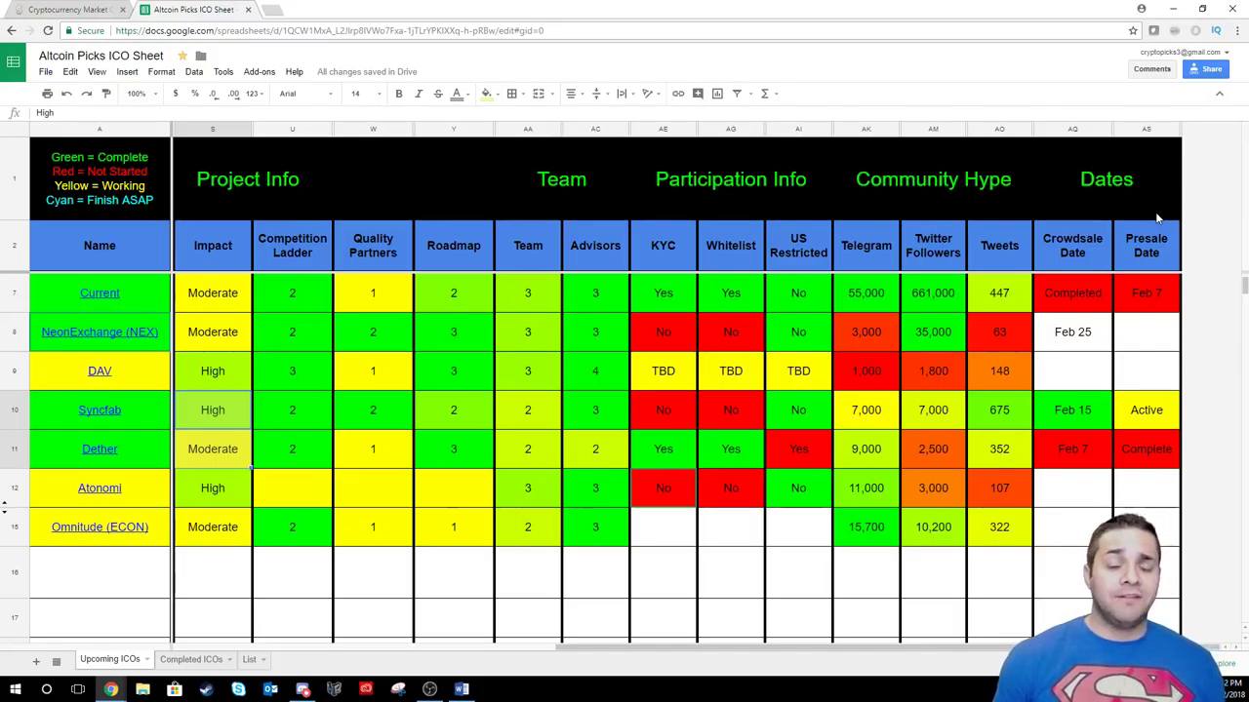
scroll(1158, 219, up, 1)
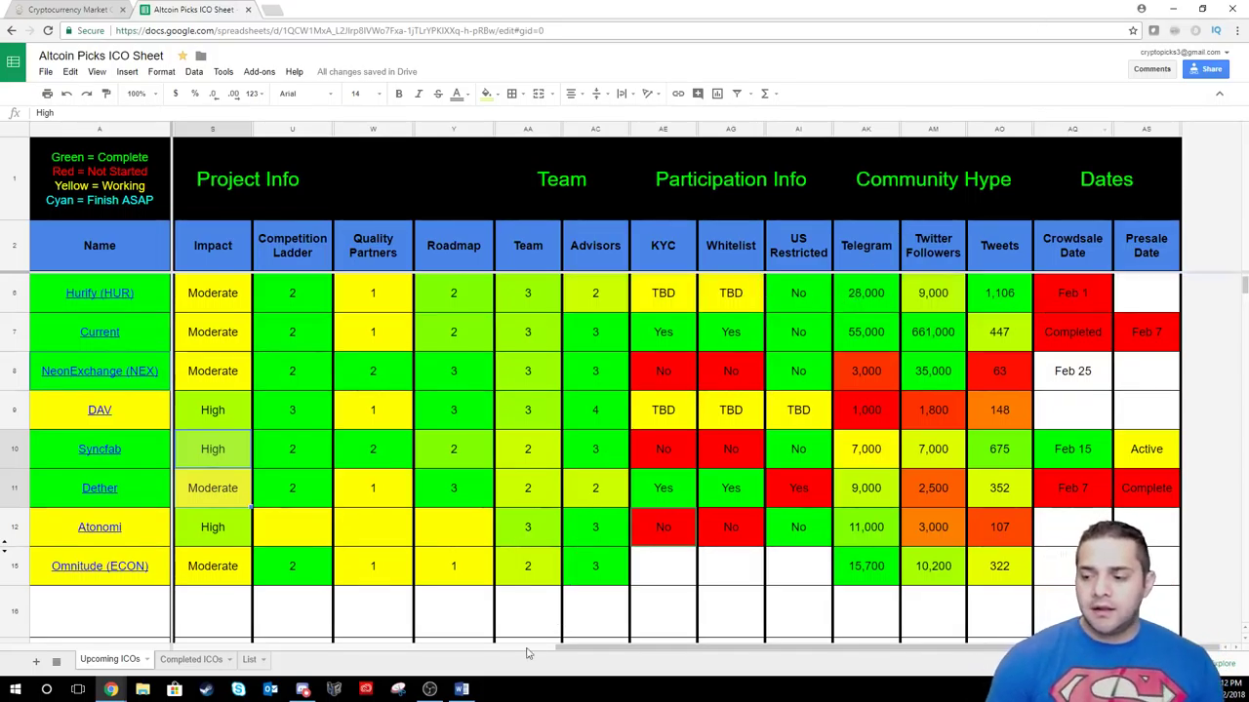
drag(636, 651, 238, 647)
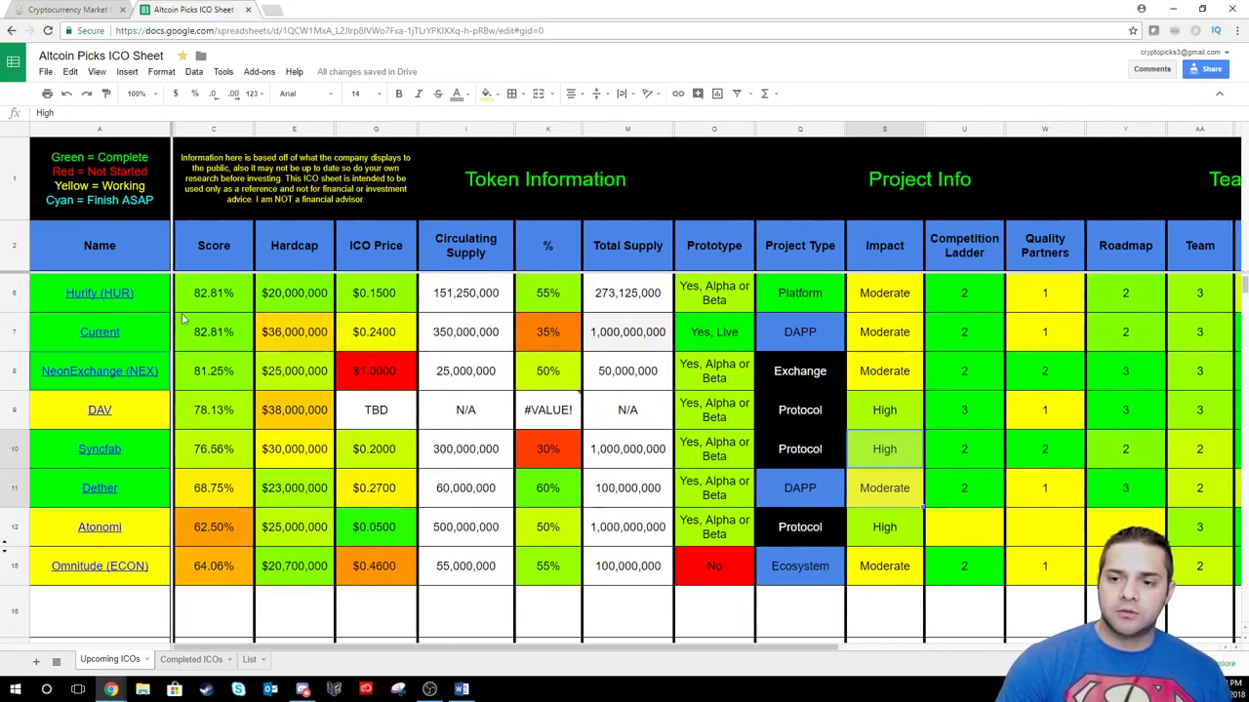
scroll(225, 395, up, 3)
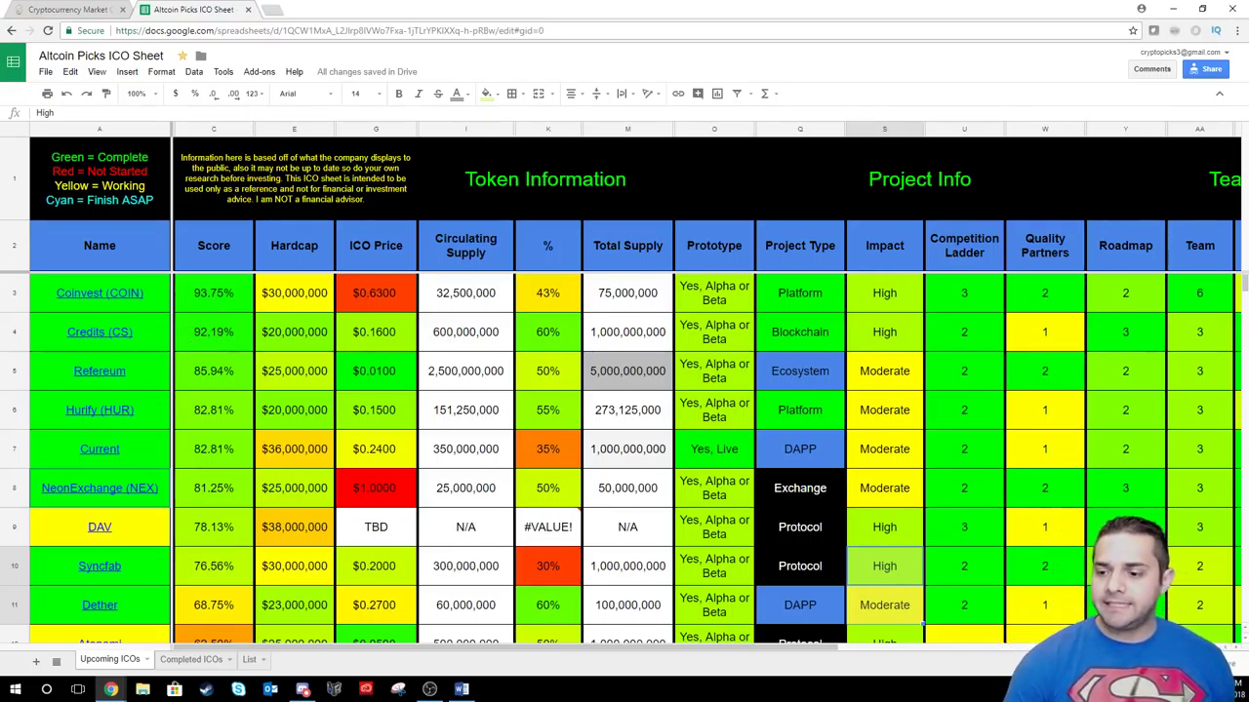
drag(403, 651, 239, 668)
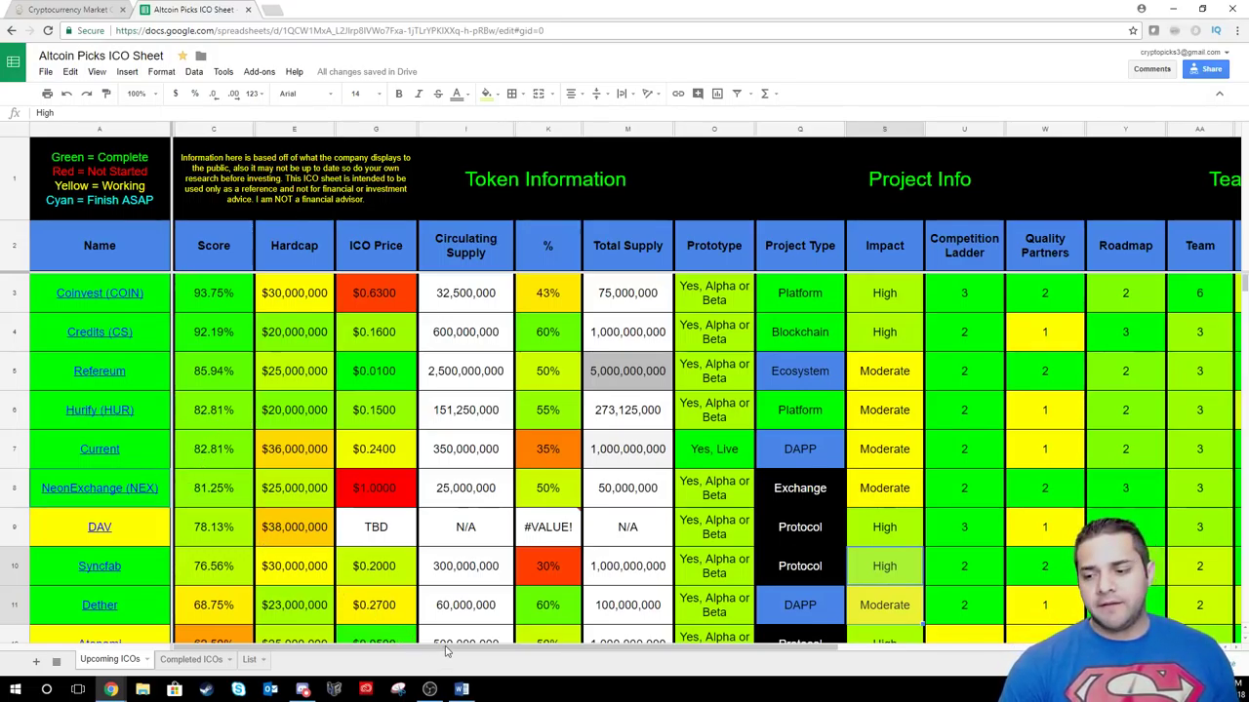
Check the Current ICO's crowdsale date and Twitter followers against its score and token information.
drag(446, 651, 841, 654)
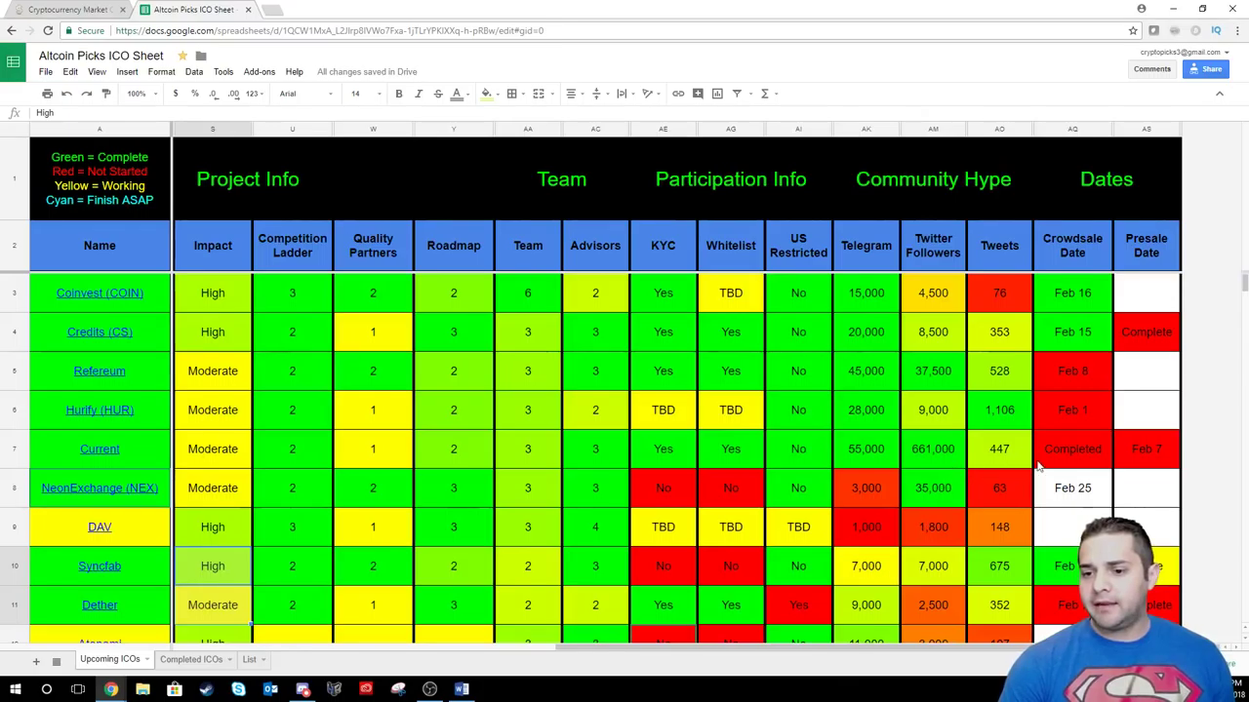
click(1068, 455)
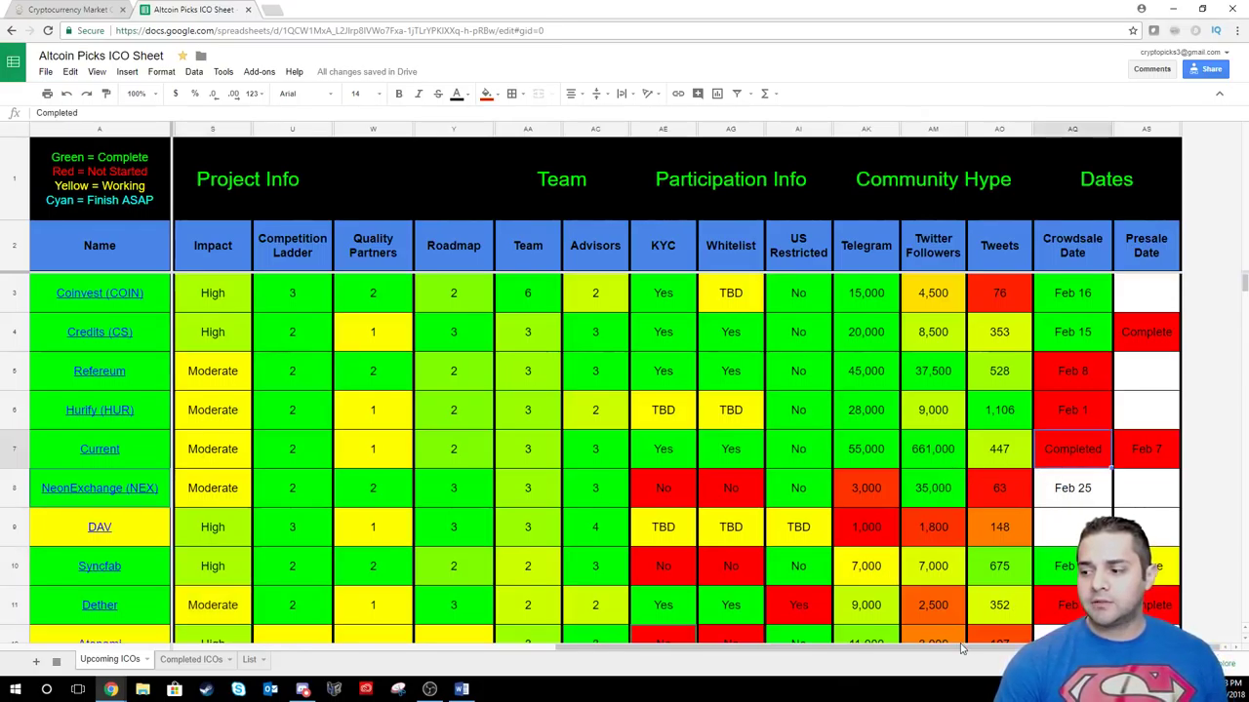
drag(961, 649, 566, 652)
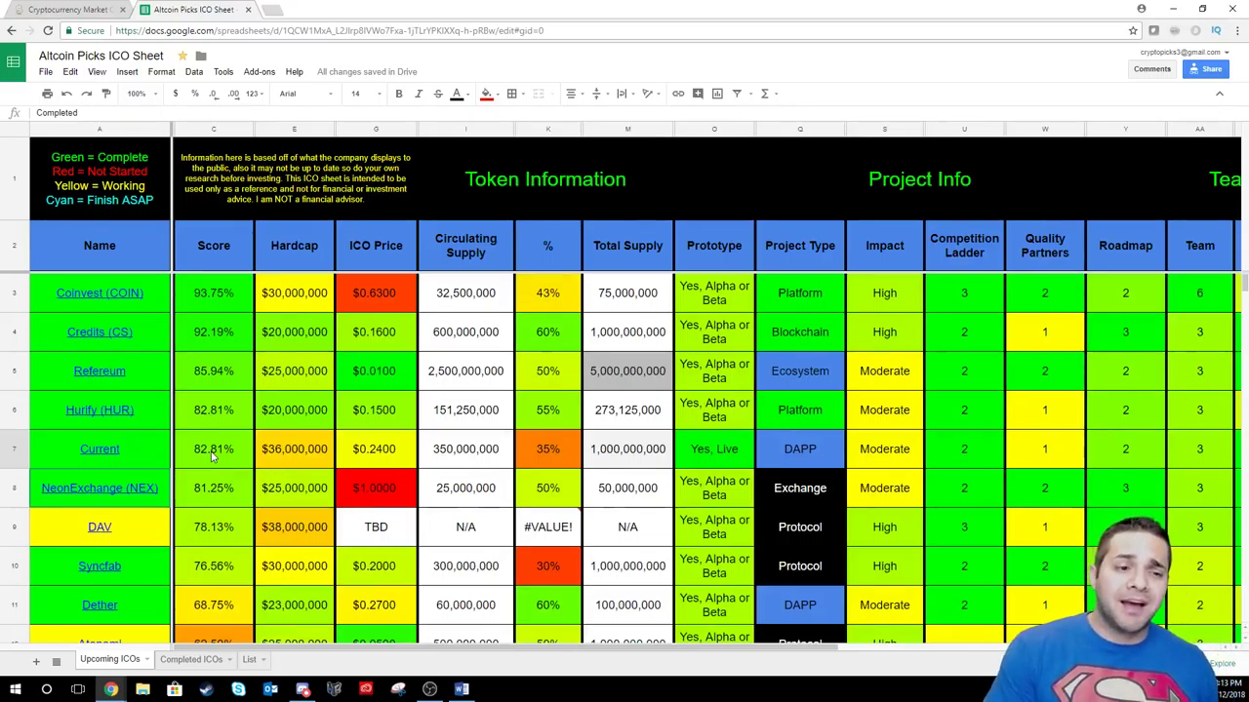
drag(392, 650, 905, 662)
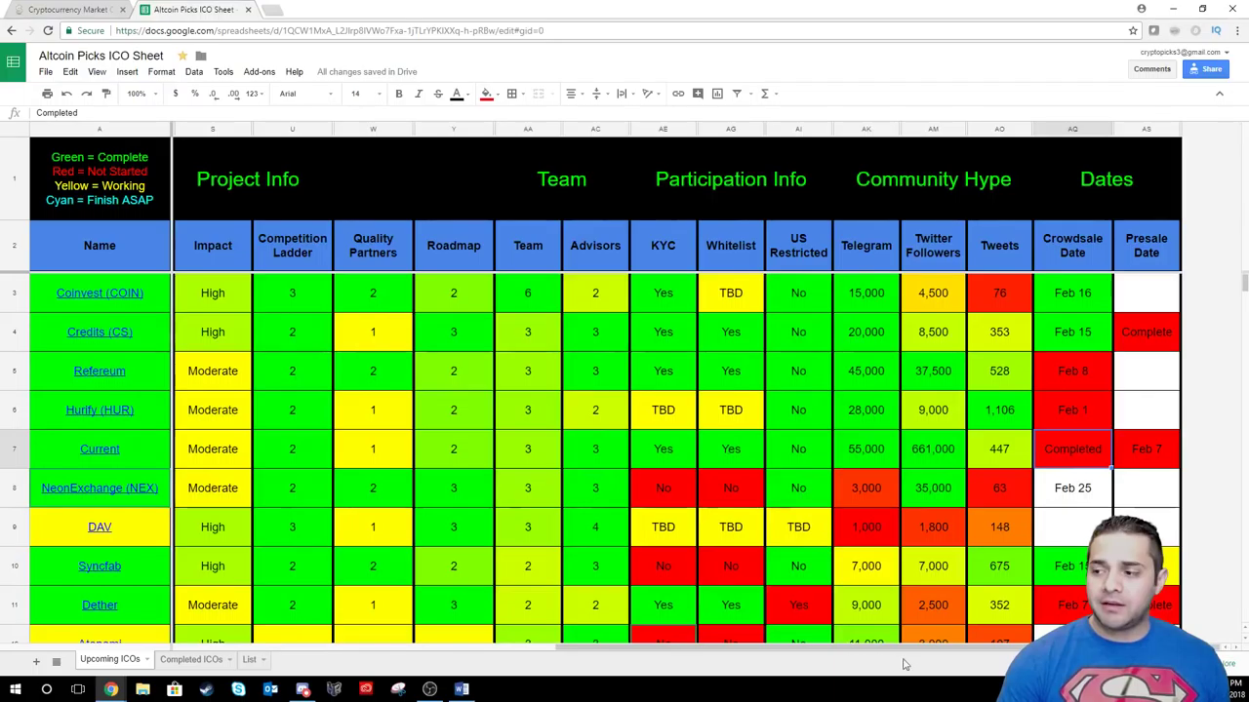
click(952, 459)
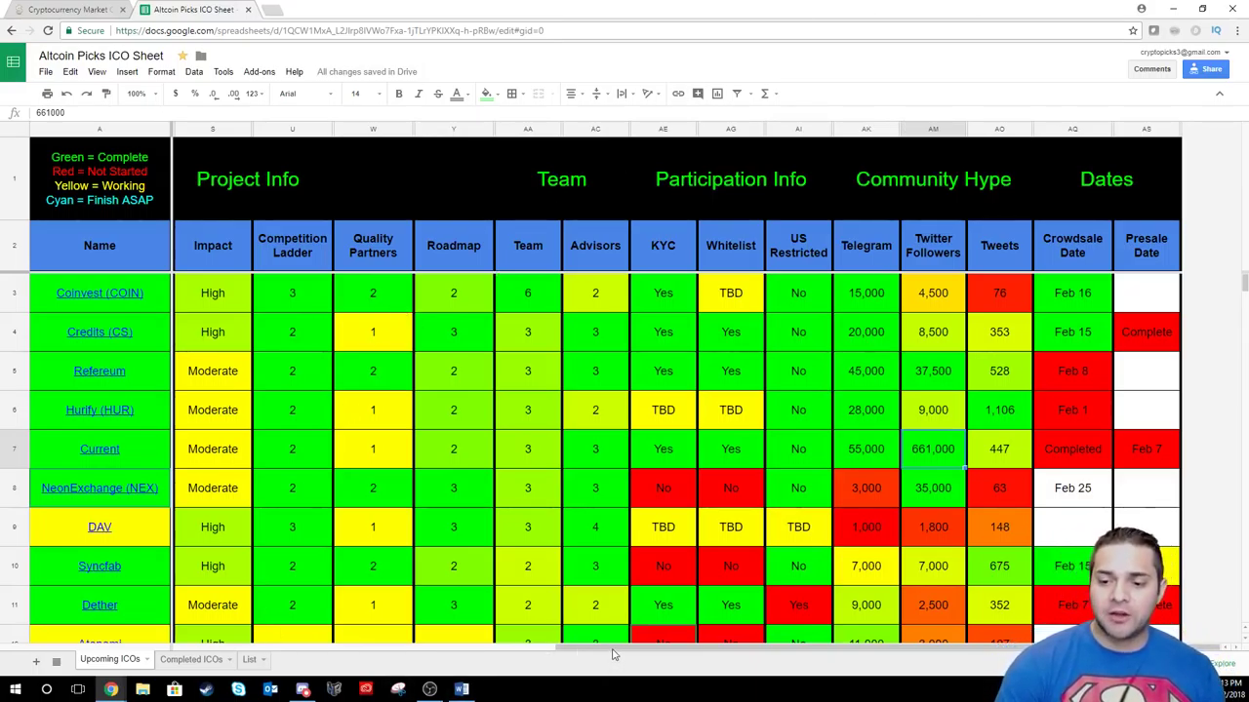
drag(616, 651, 195, 648)
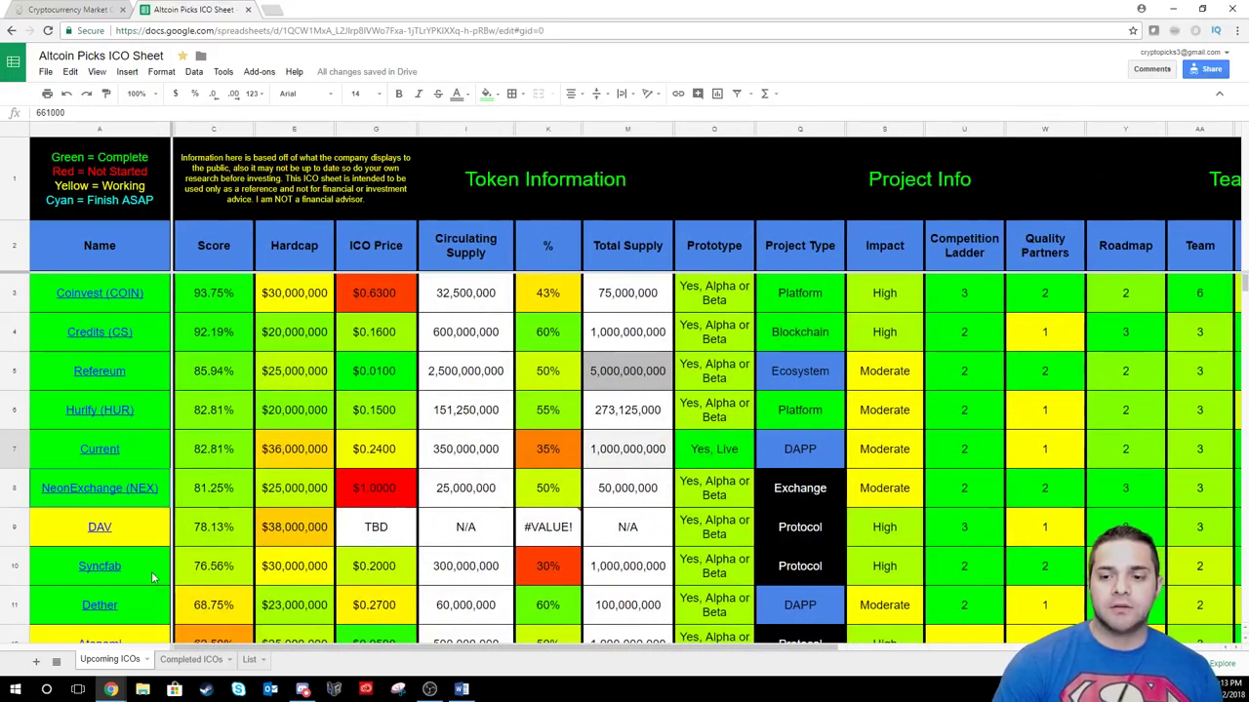
Review the names and scores of the upcoming ICOs, selecting the Hurify (HUR) name and the Refereum score.
scroll(184, 500, down, 1)
scroll(184, 501, down, 1)
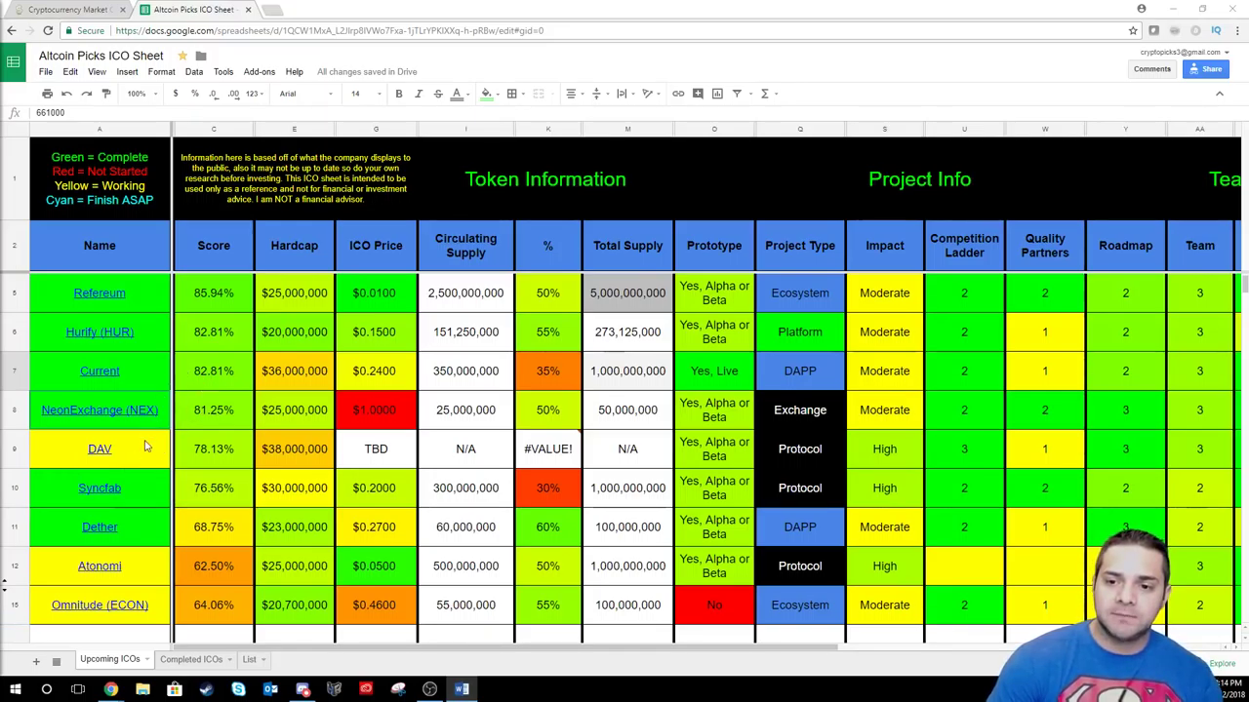
scroll(151, 434, up, 2)
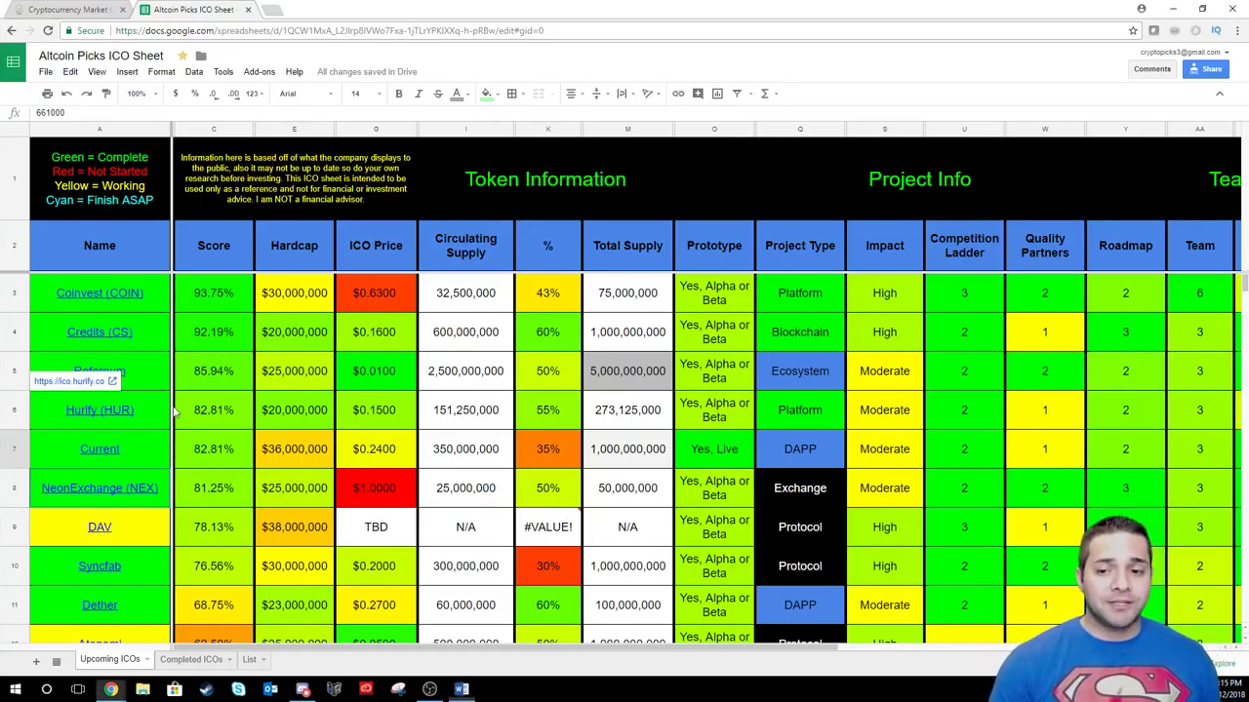
click(168, 412)
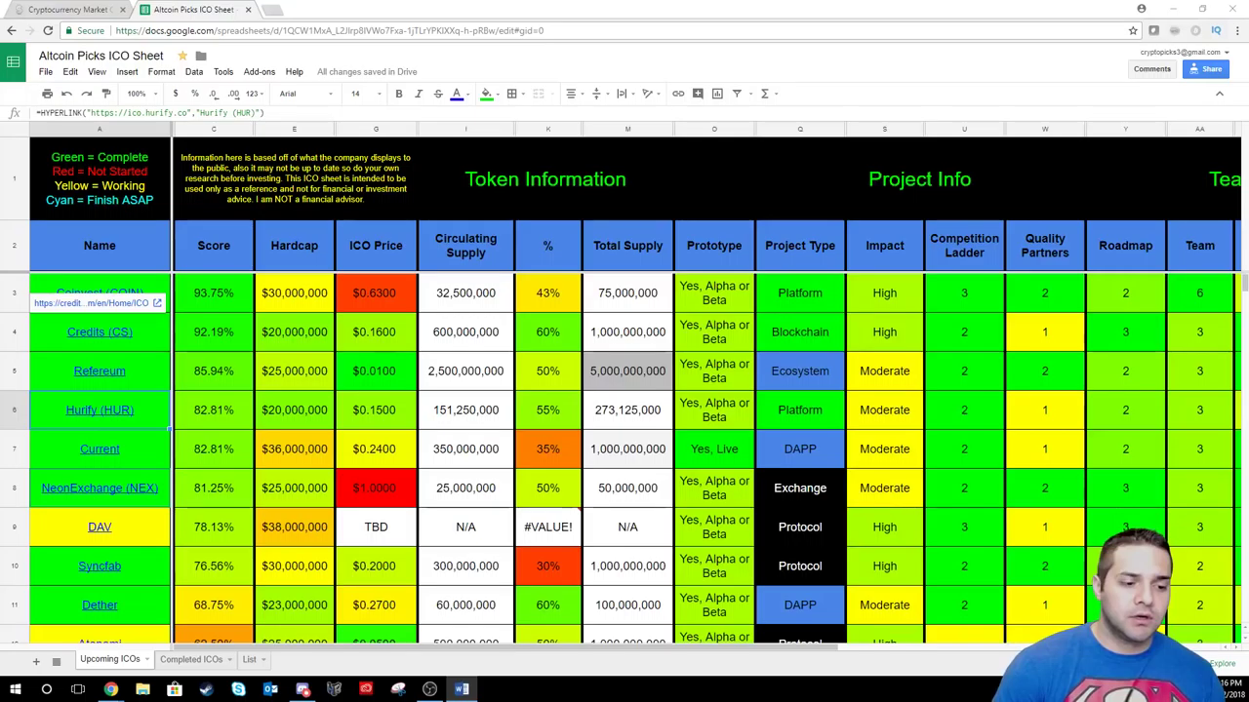
key(alt+Tab)
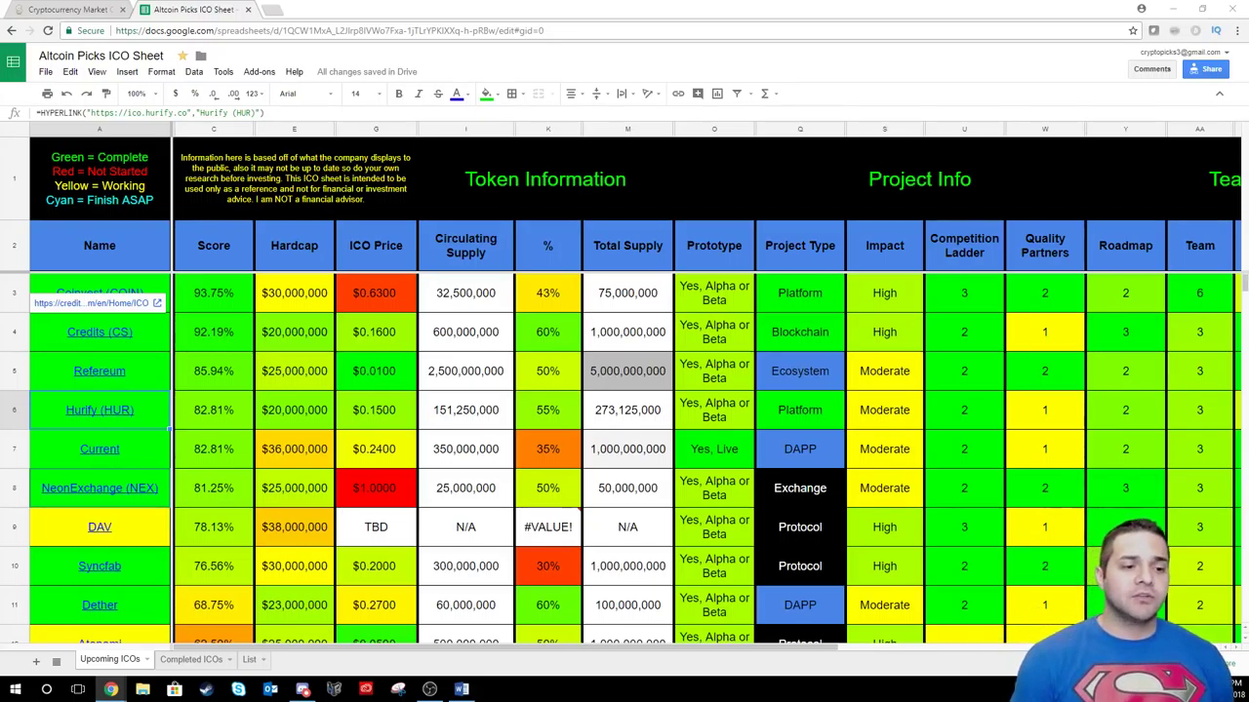
click(220, 382)
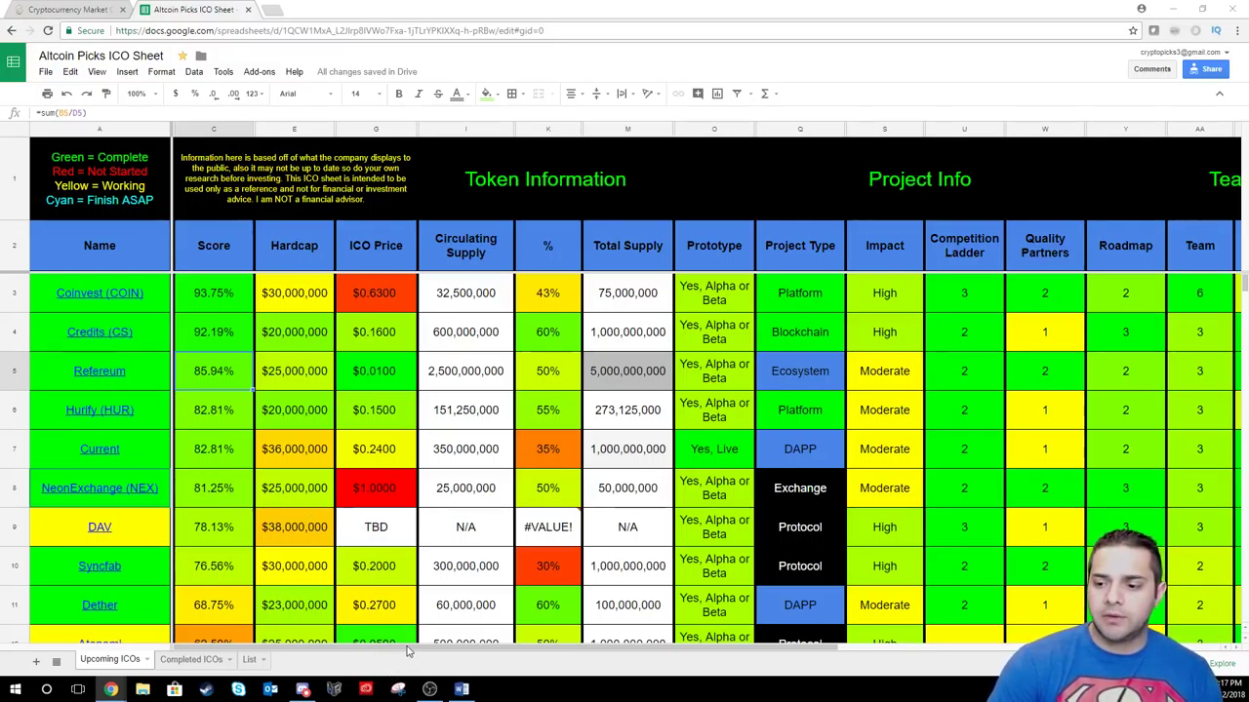
Examine the crowdsale and presale dates of the upcoming ICOs from Coinvest down to Atonomi.
drag(407, 650, 799, 660)
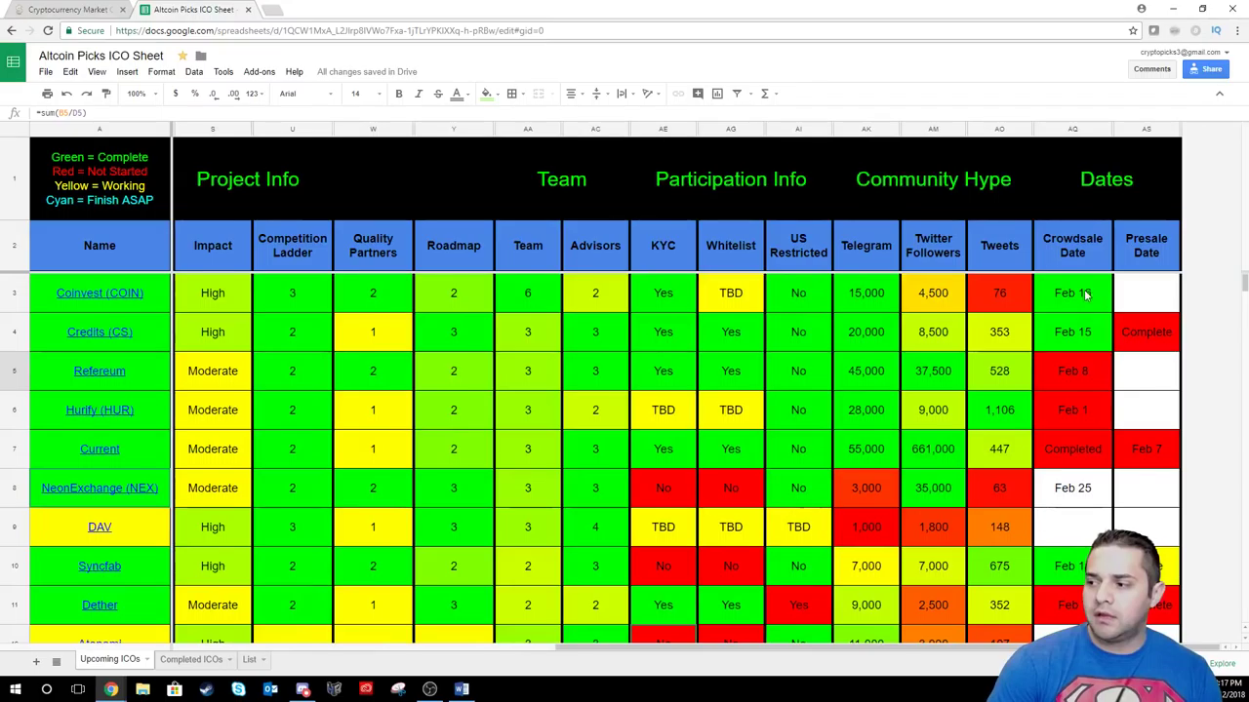
scroll(1050, 308, down, 1)
scroll(1051, 308, up, 1)
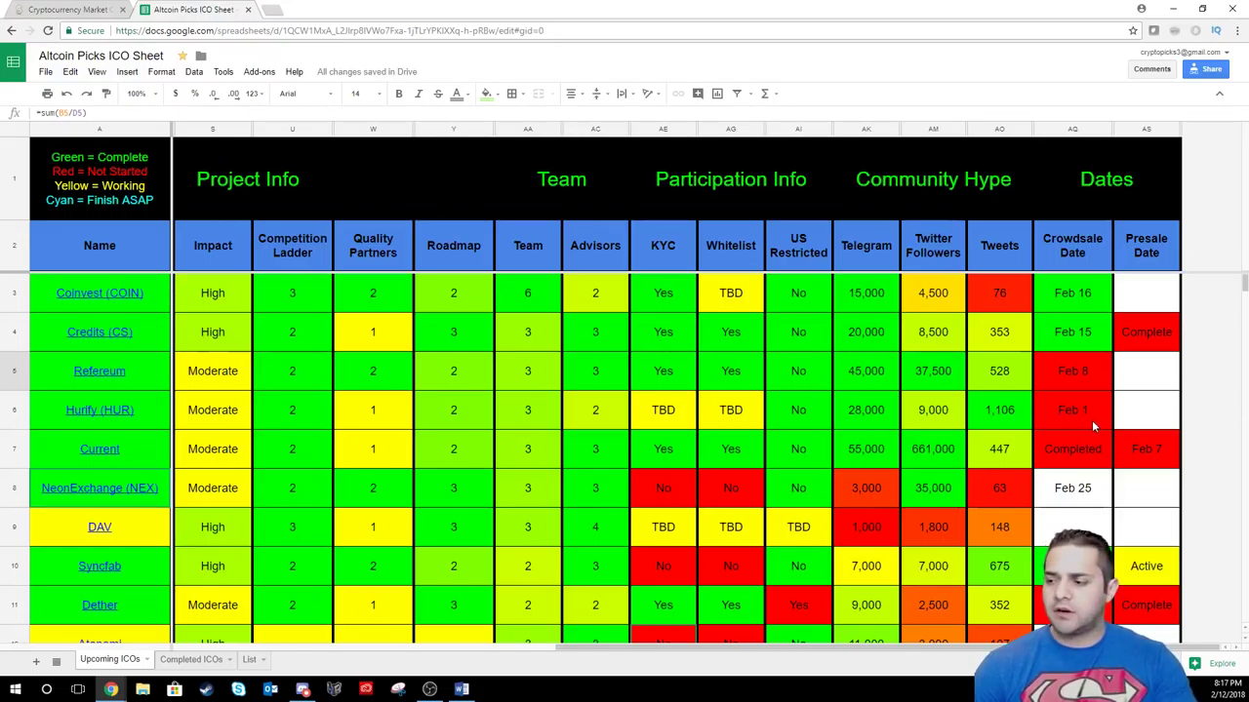
scroll(1075, 495, down, 1)
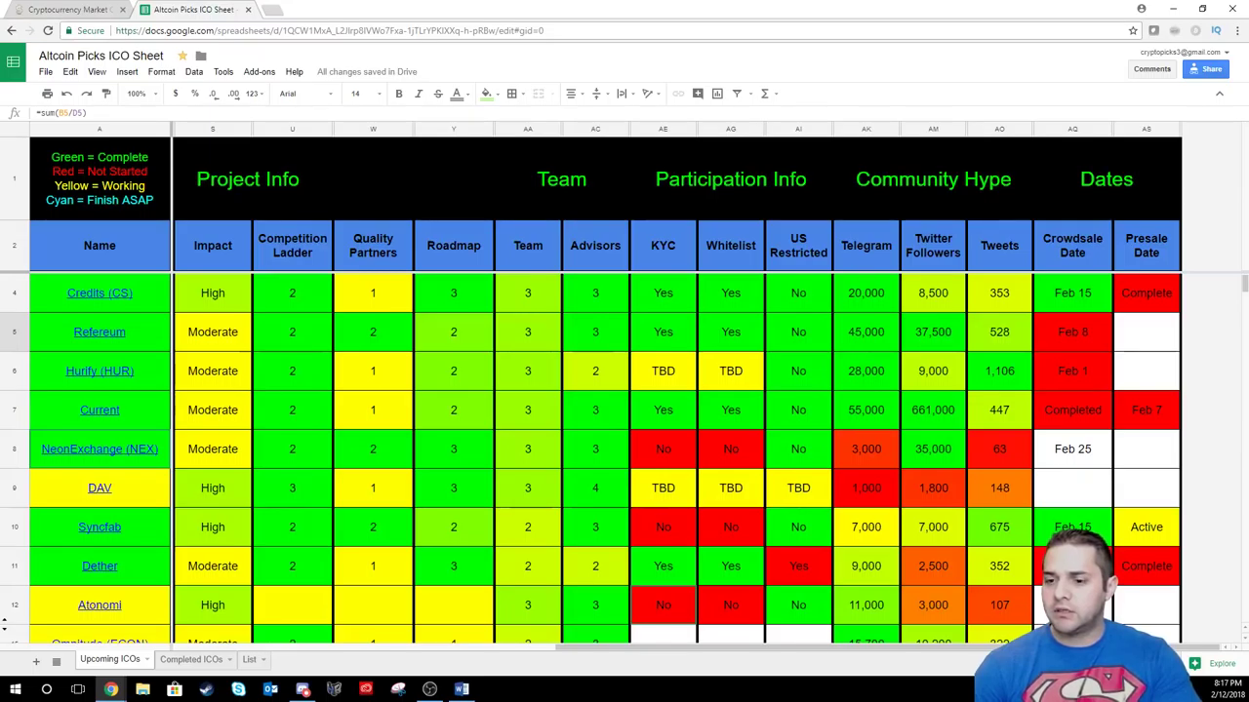
Check the crowdsale dates of NeonExchange (NEX), DAV and Syncfab, returning to NeonExchange's date.
click(1083, 455)
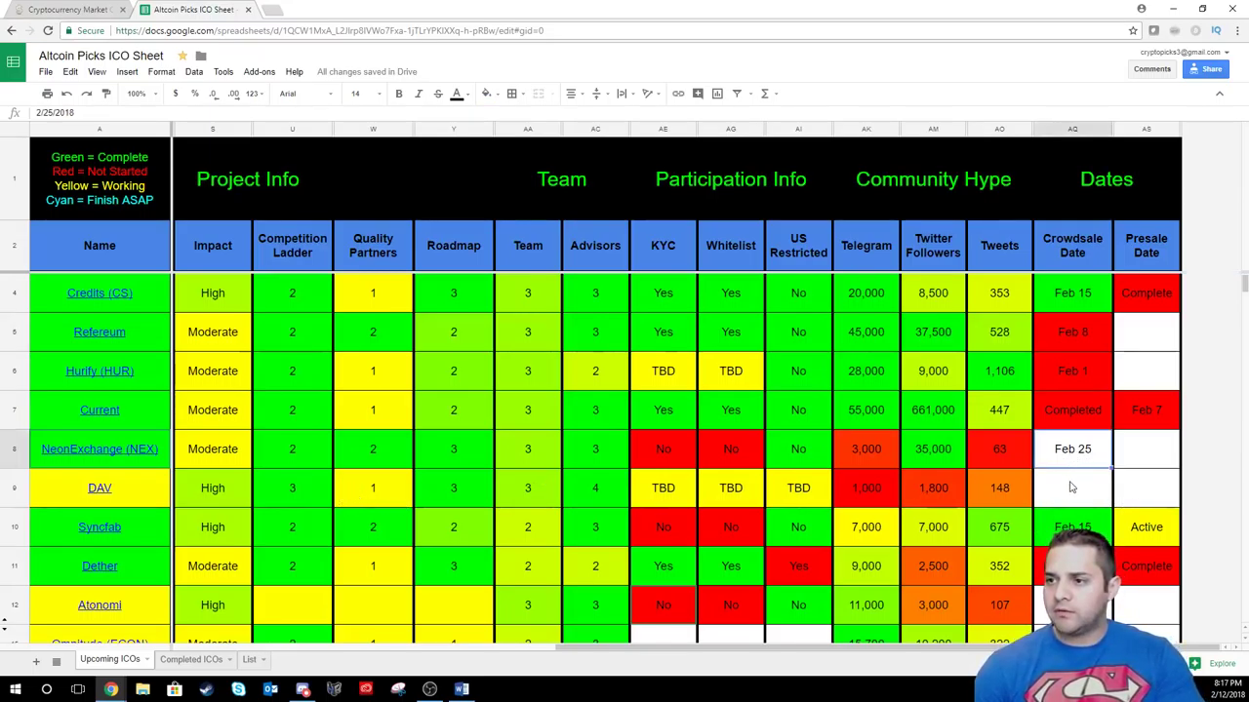
click(1073, 501)
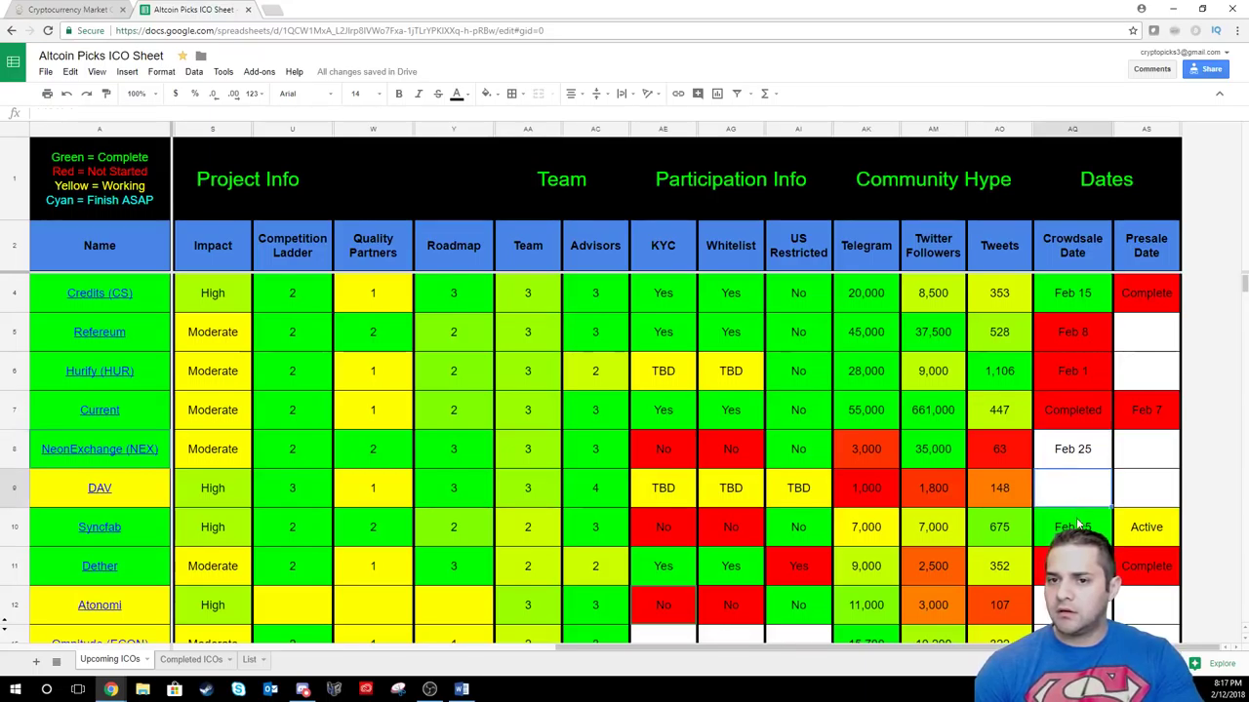
key(Down)
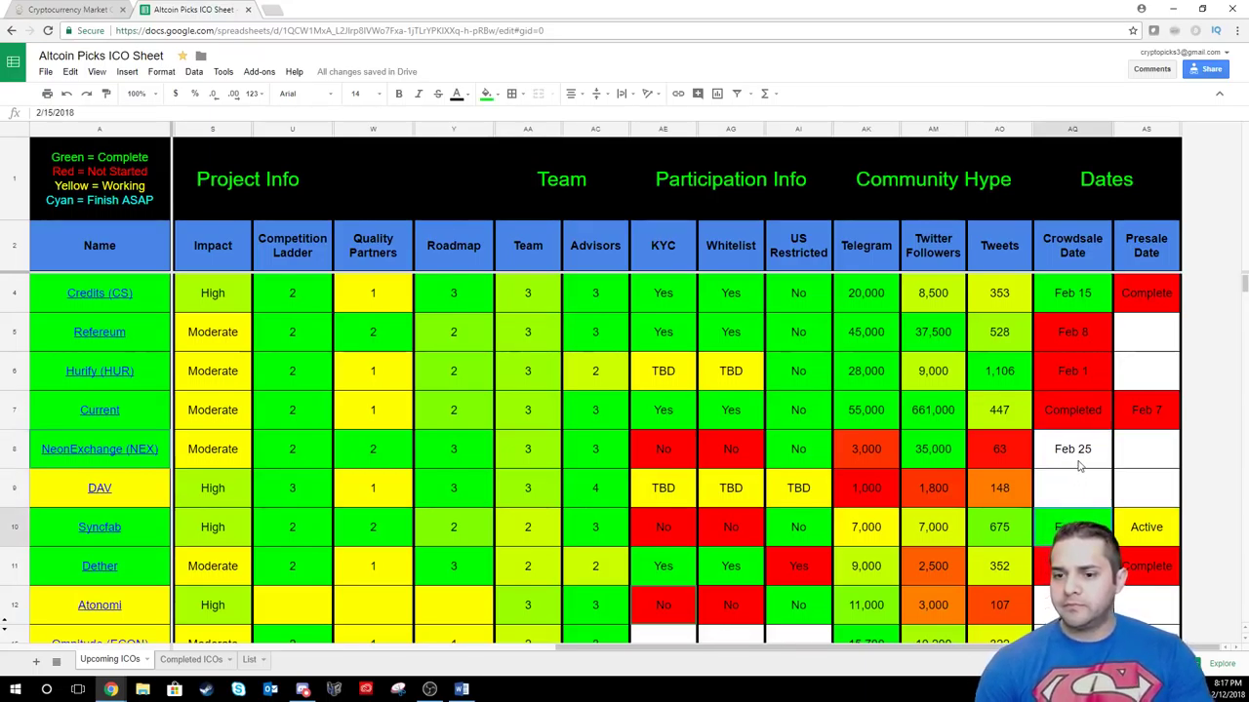
click(1075, 464)
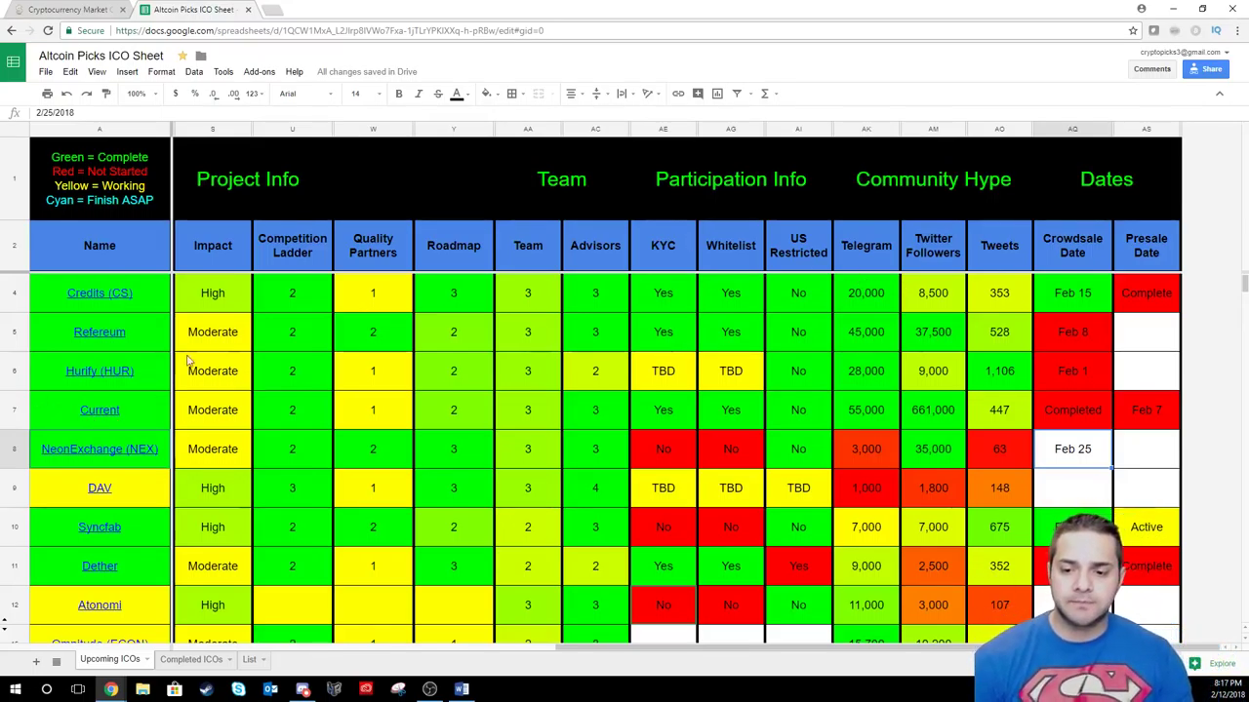
Compare the scores, token information, project info and team ratings of the upcoming ICOs from Refereum down to Omnitude (ECON).
scroll(153, 391, down, 1)
mouse_move(116, 378)
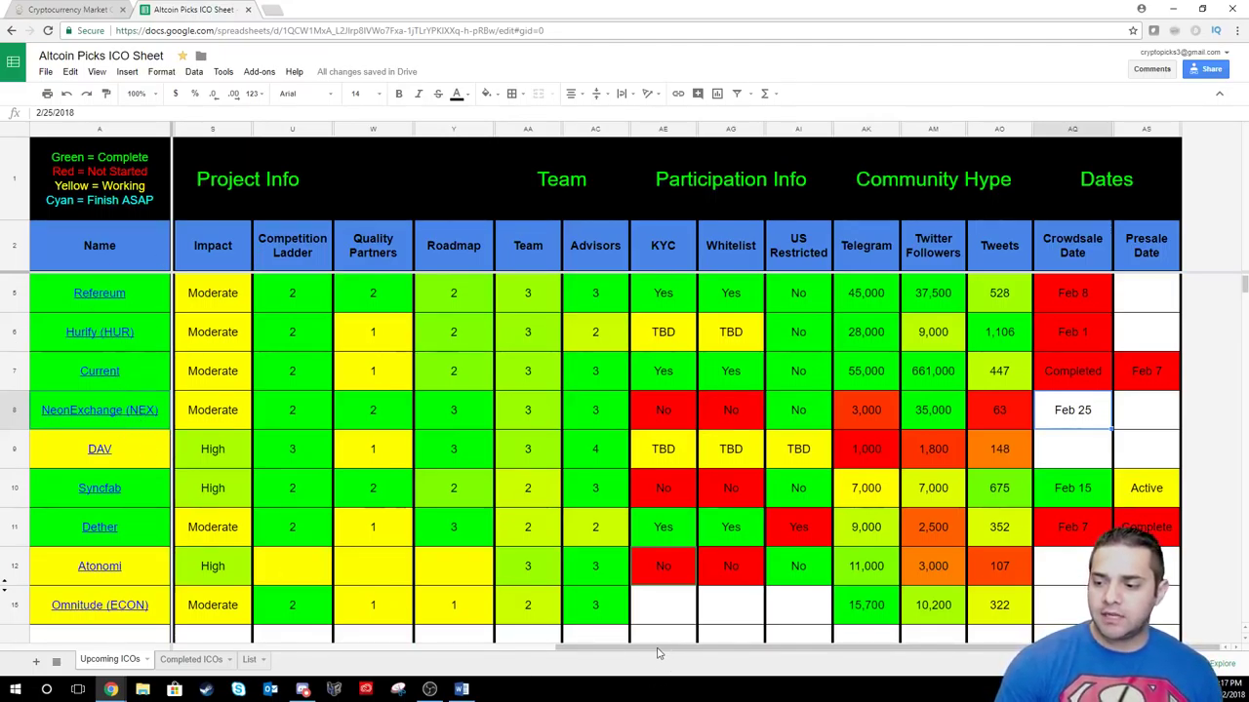
drag(666, 649, 200, 648)
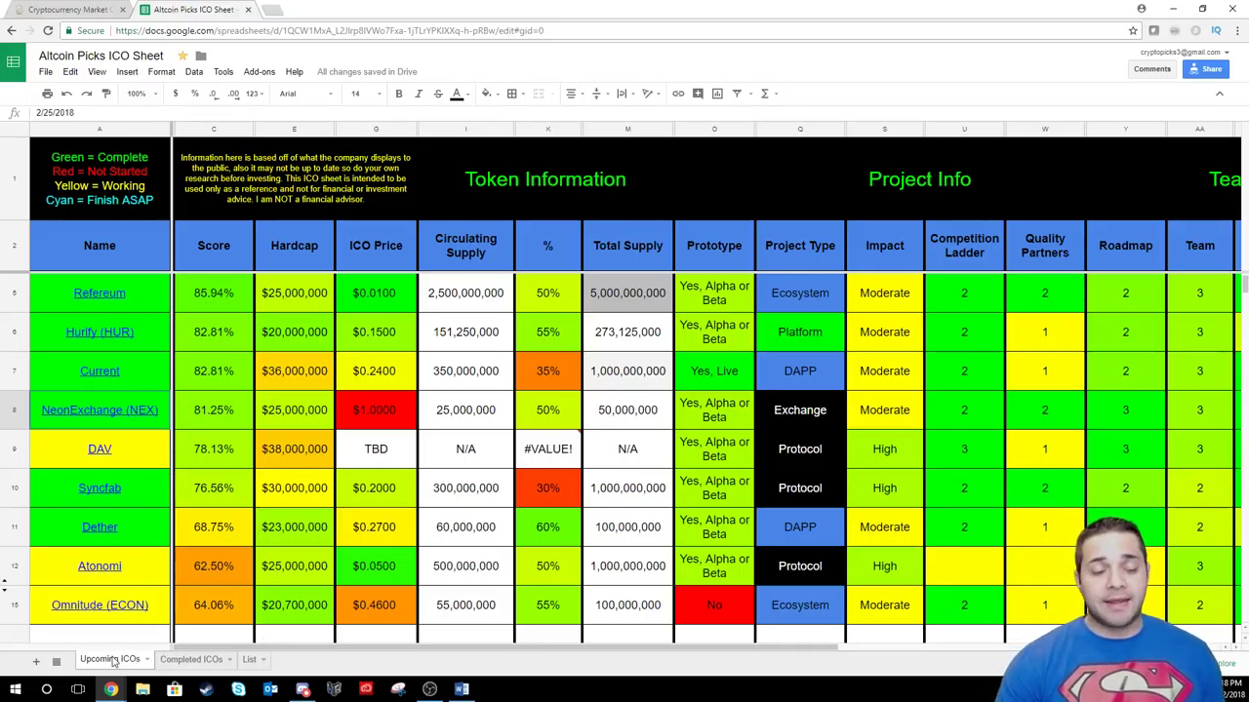
mouse_move(85, 549)
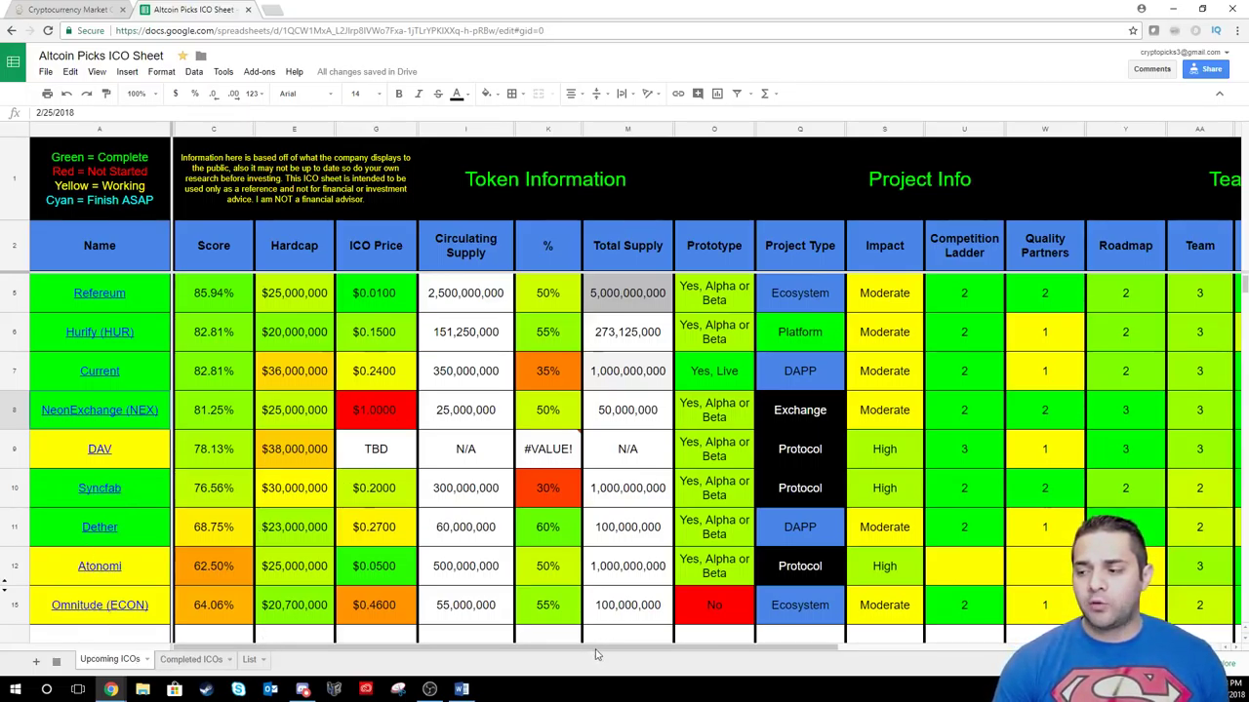
drag(594, 652, 713, 660)
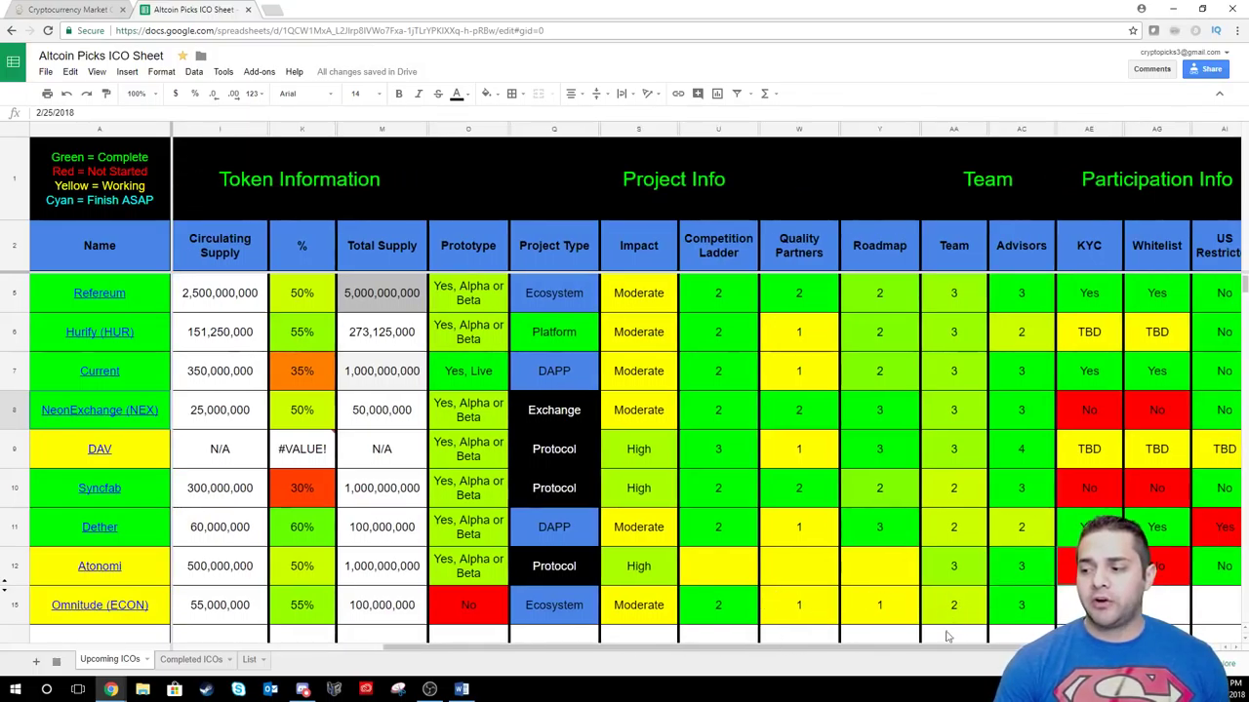
drag(939, 654, 593, 666)
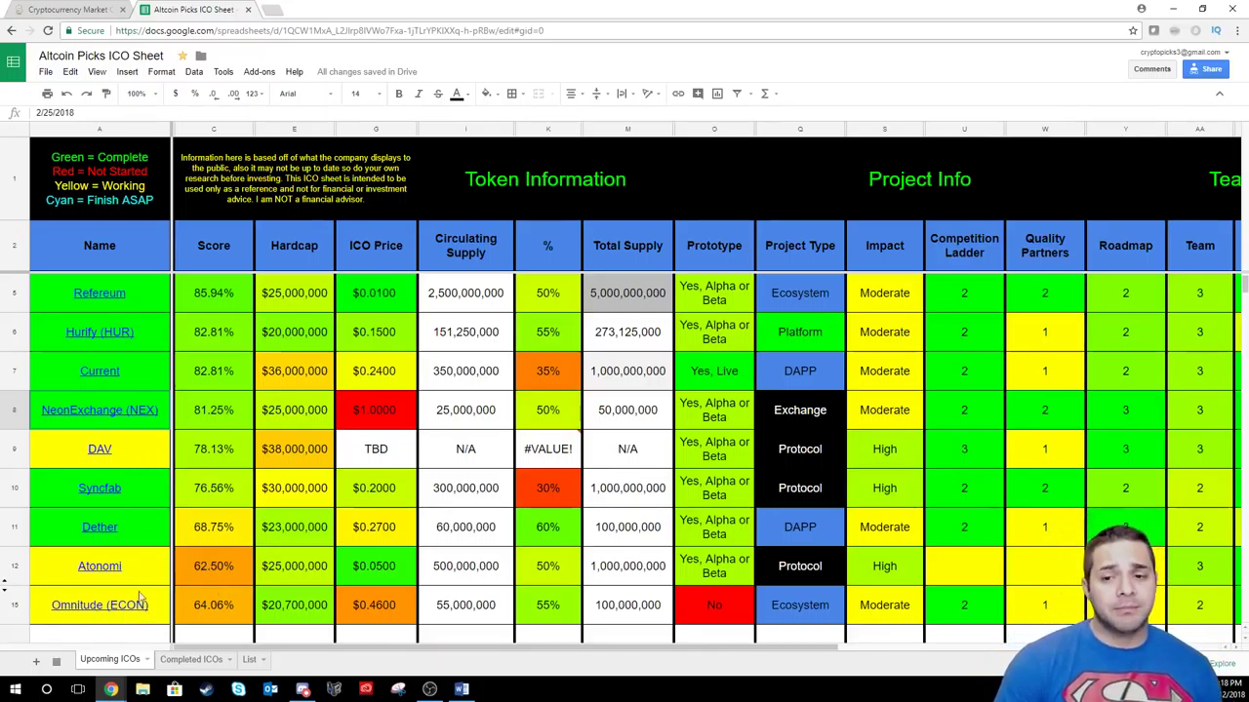
key(Up)
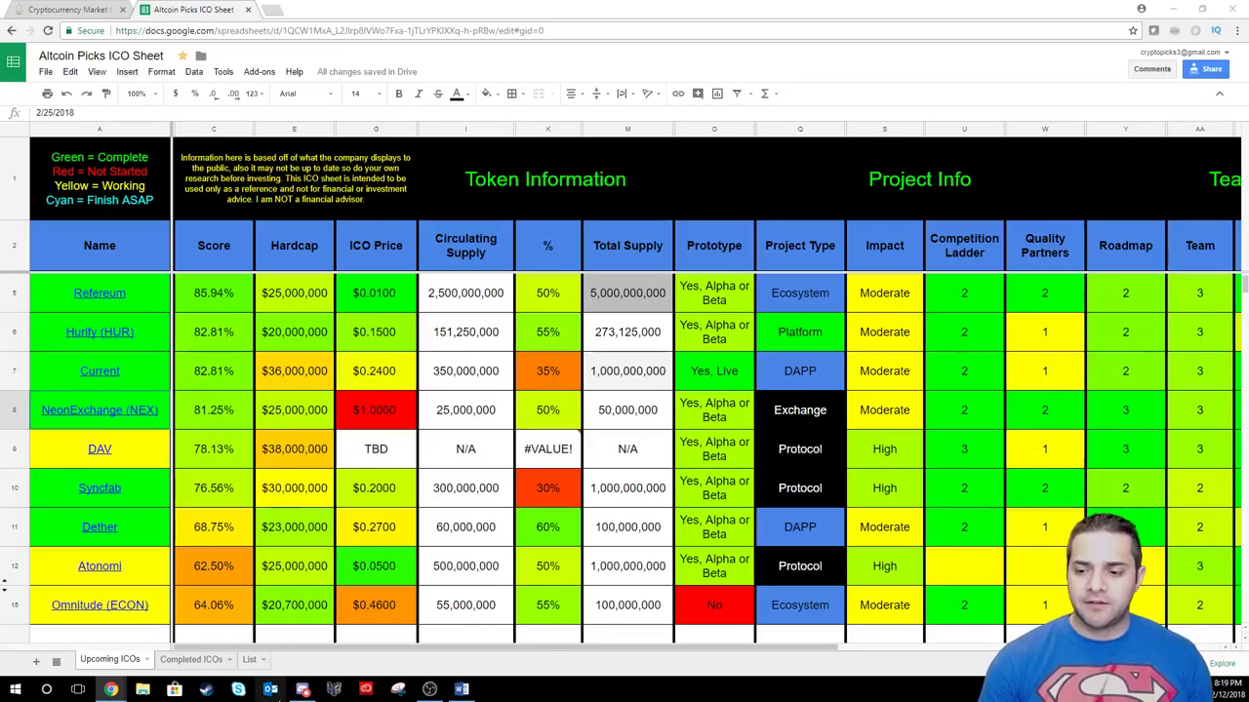
Switch to Discord to view the online friends list, and return to the Upcoming ICOs sheet.
click(303, 689)
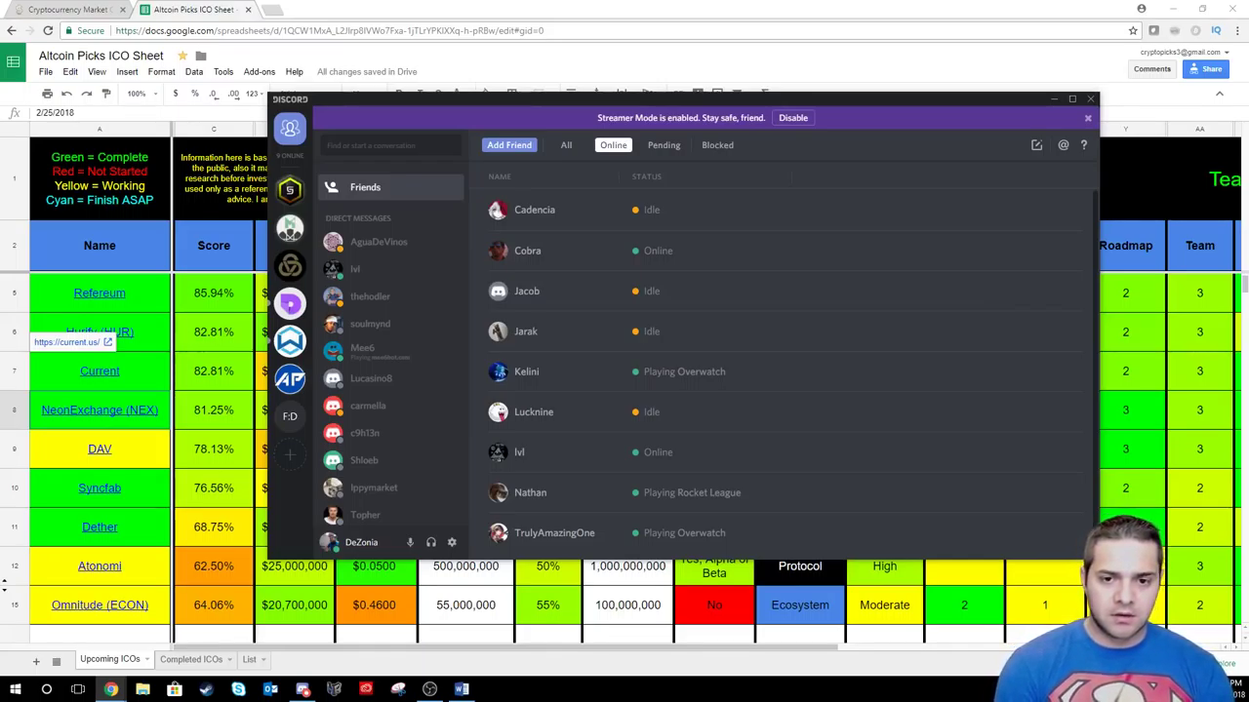
click(1053, 98)
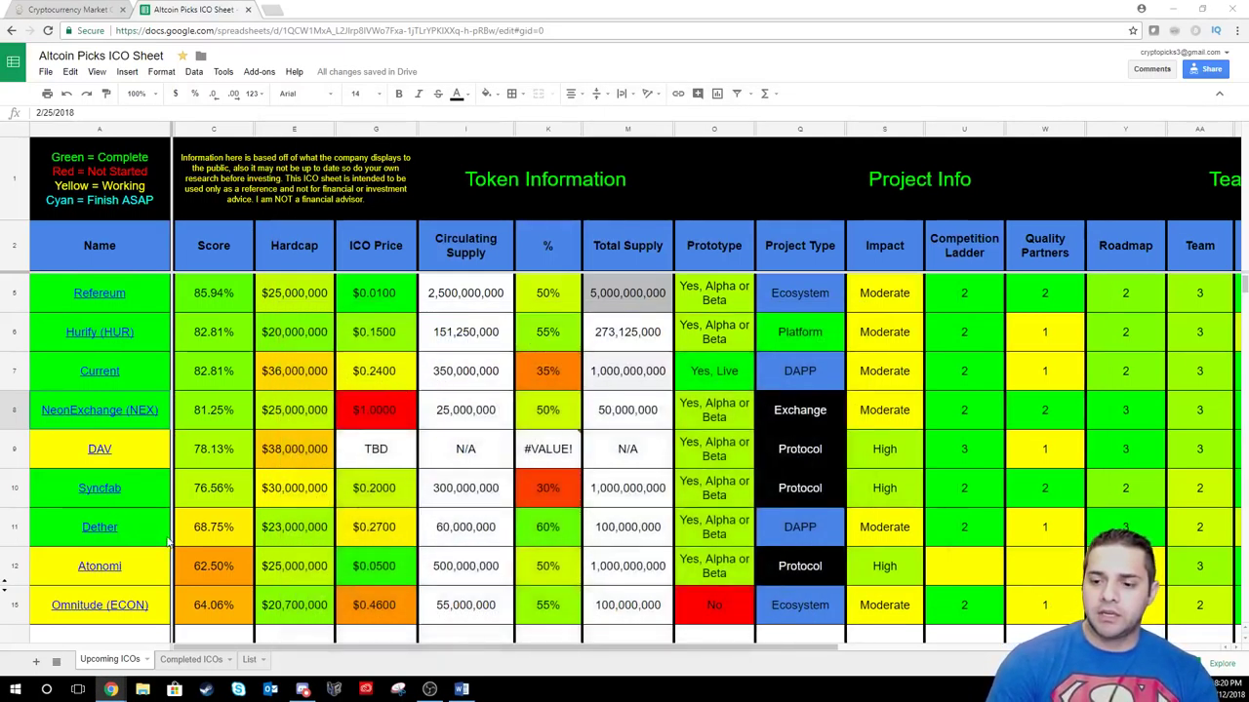